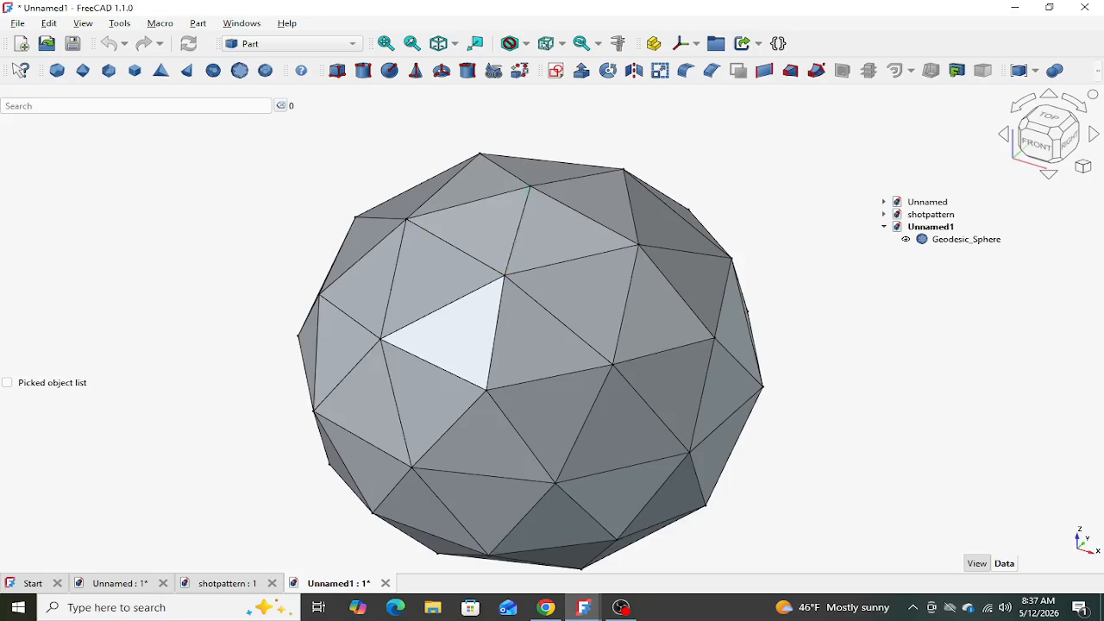
- Switch to the Nodes workbench and bring the Nodes editor with the empty new graph in front of the geodesic sphere
left_click(349, 45)
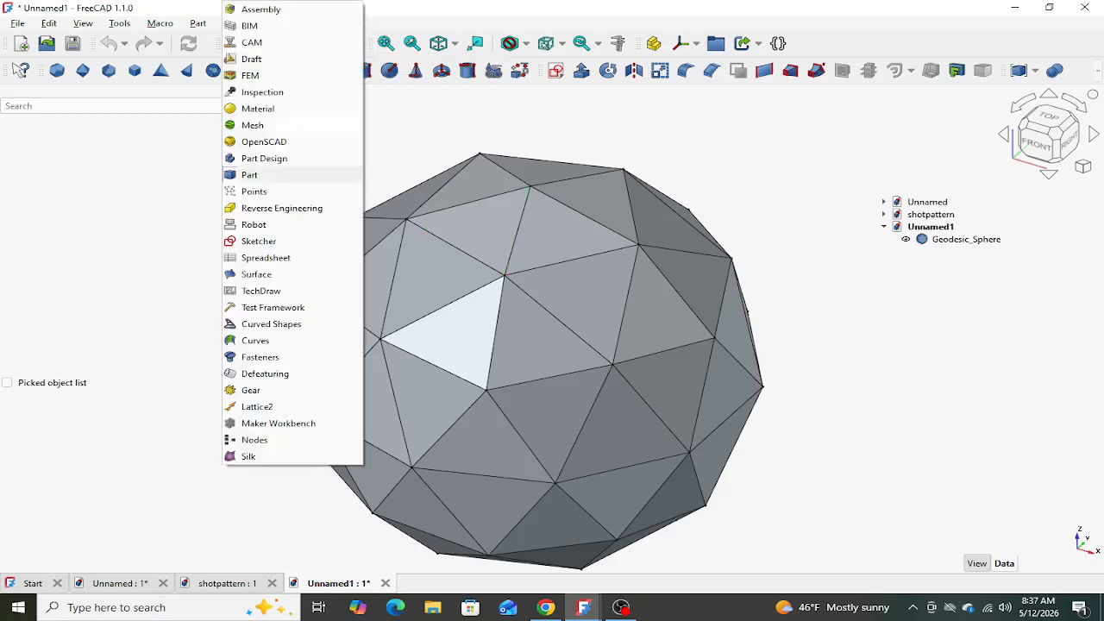
left_click(267, 440)
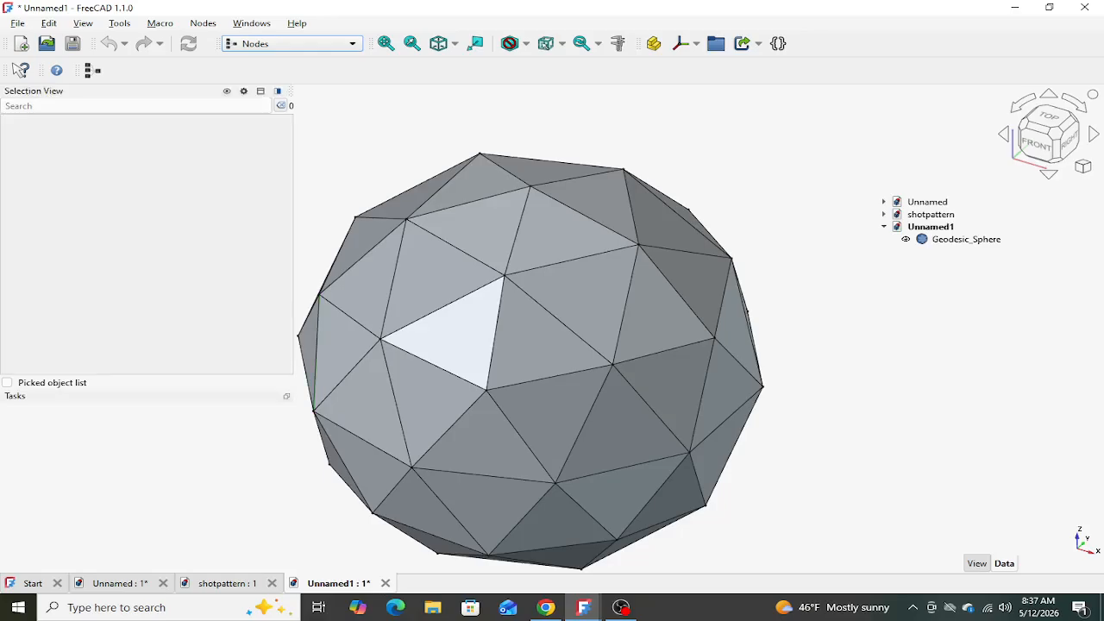
left_click(584, 607)
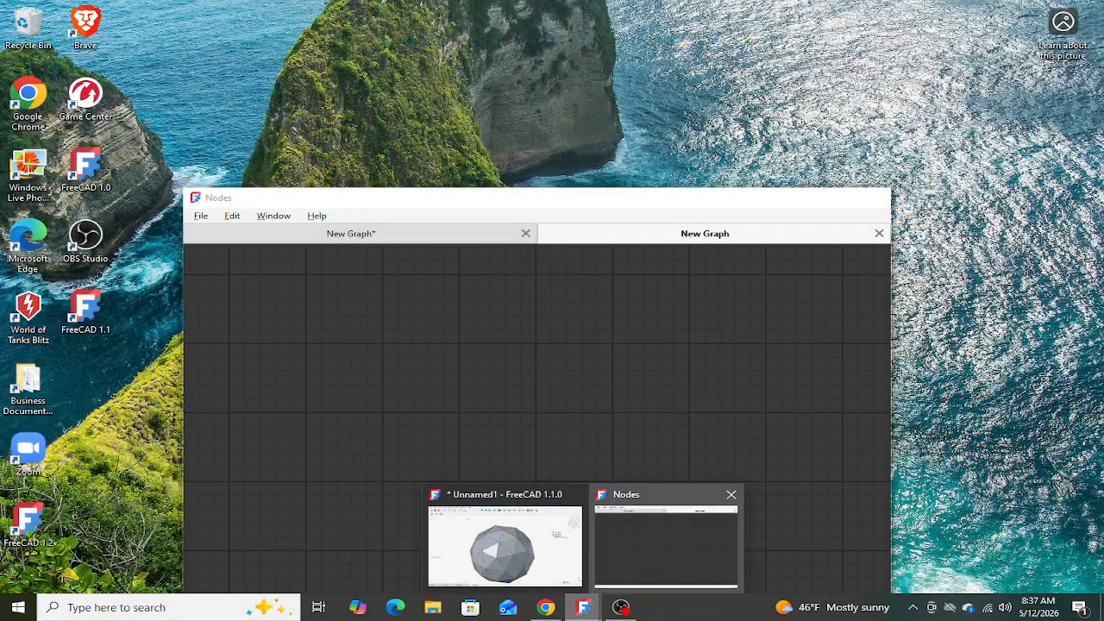
left_click(665, 543)
left_click_drag(528, 202, 562, 308)
- Add a Scene Object In node at the far left of the empty graph
right_click(349, 411)
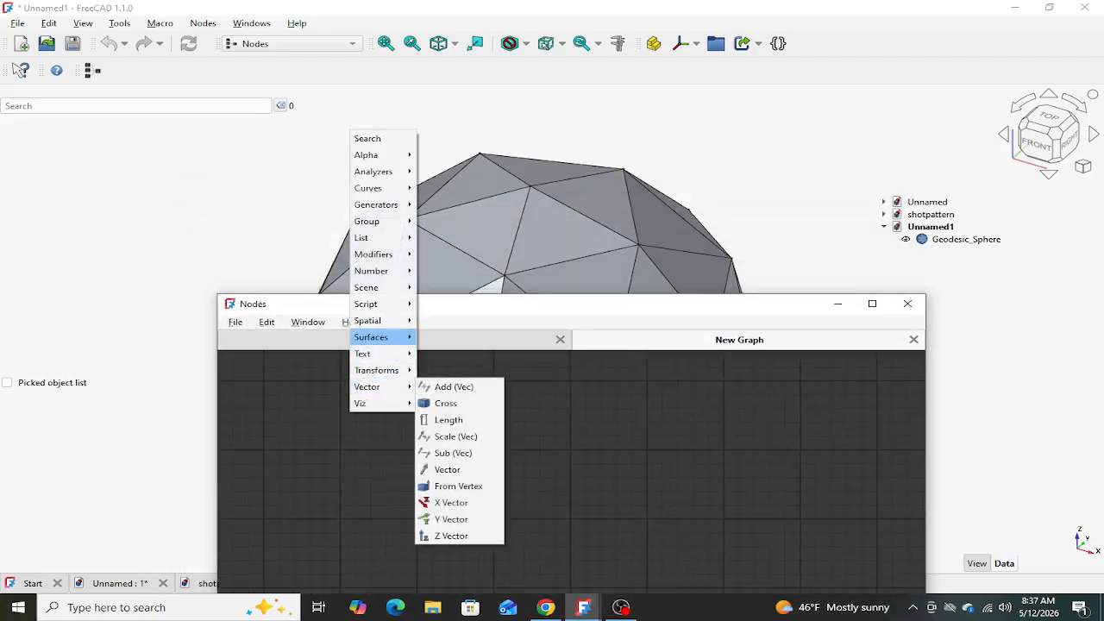
mouse_move(371, 287)
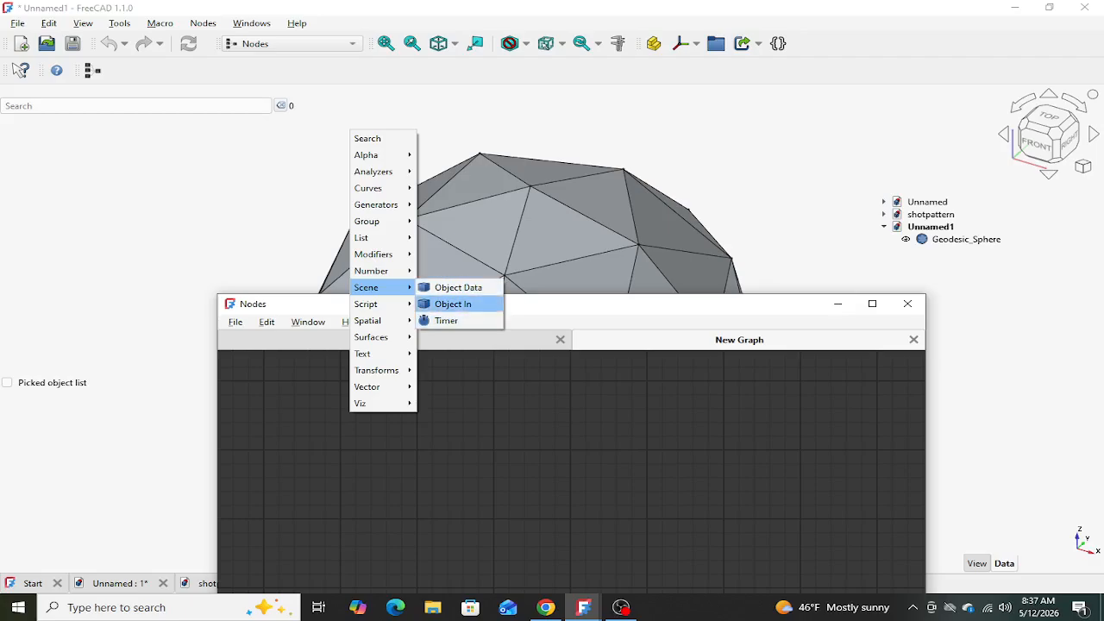
left_click(453, 303)
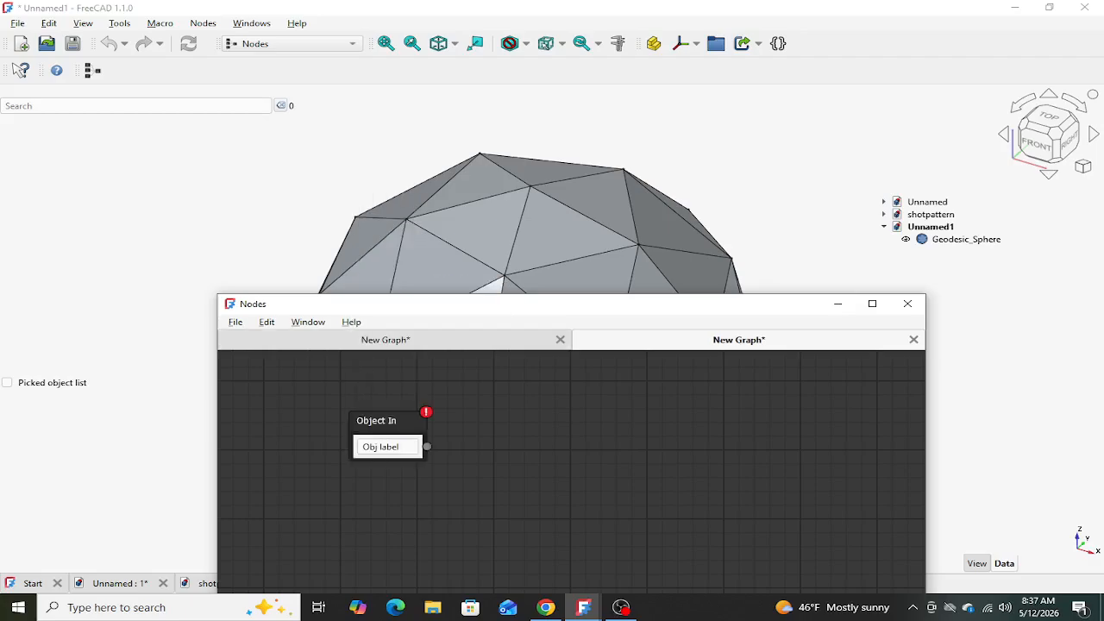
left_click_drag(373, 420, 272, 399)
- Add a Scene Object Data node and place it just right of the Object In node
right_click(404, 448)
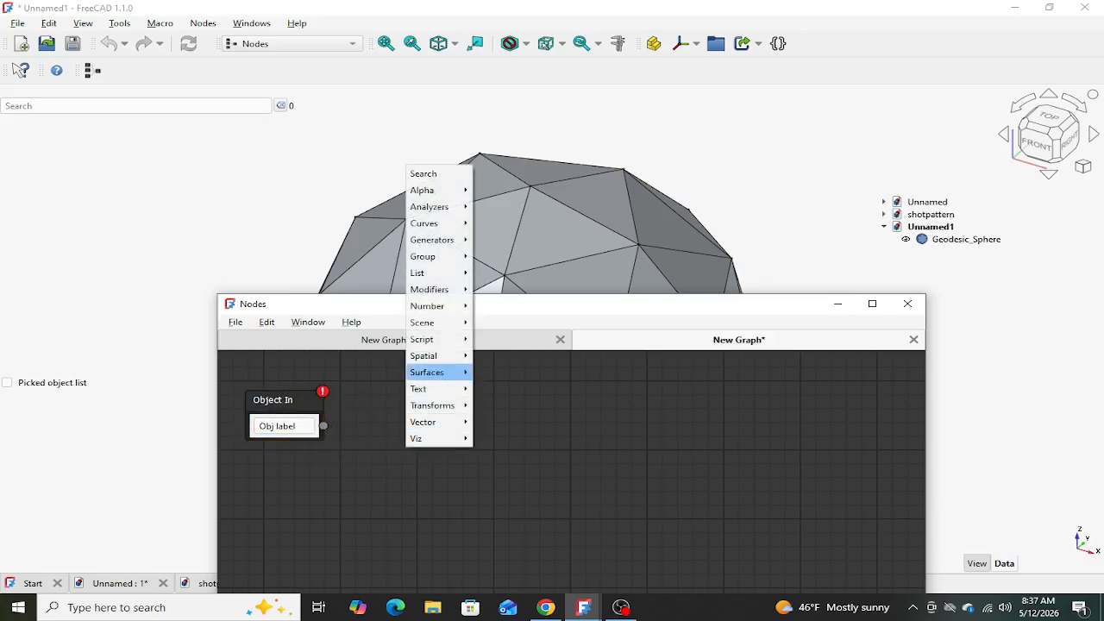
mouse_move(423, 320)
left_click(509, 321)
left_click_drag(440, 455, 387, 393)
- Add an Analyzers Shape Content node and place it right of the Object Data node
right_click(494, 422)
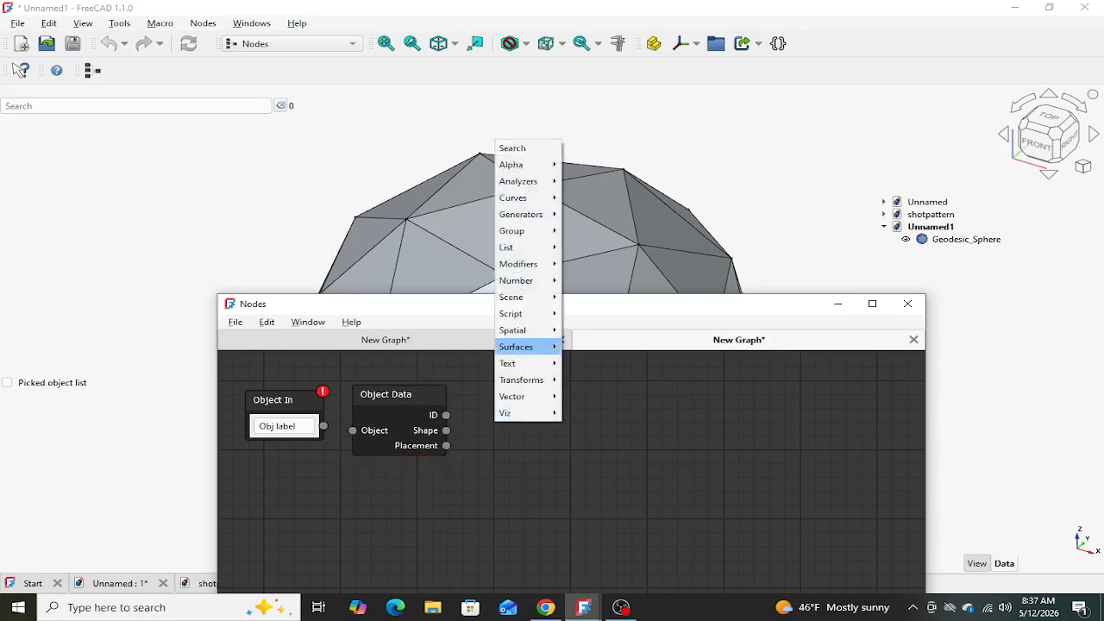
mouse_move(521, 264)
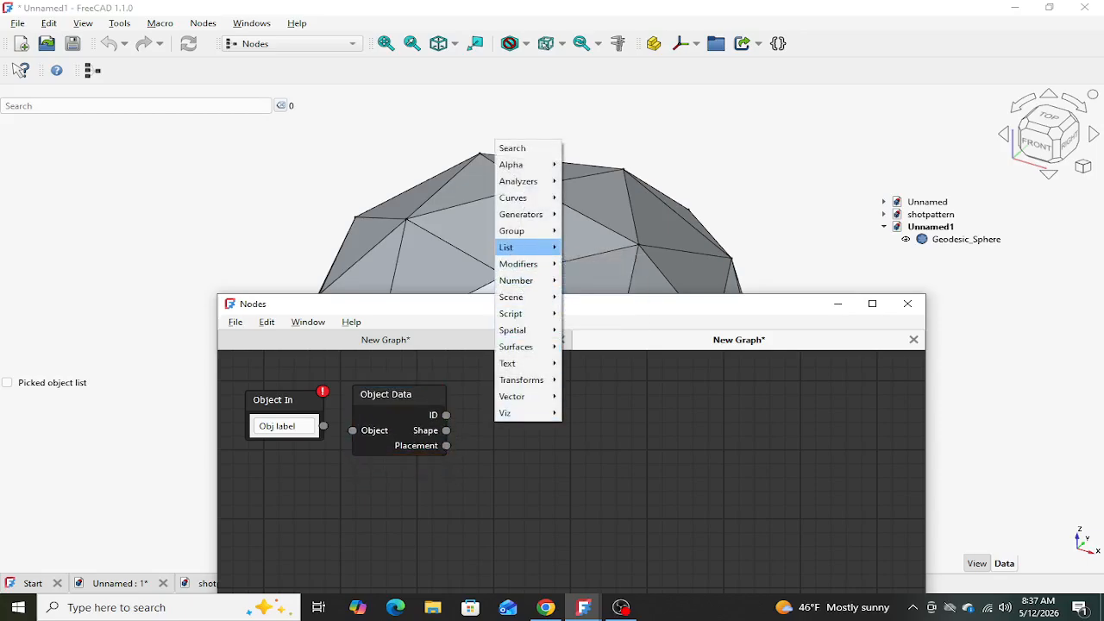
mouse_move(521, 214)
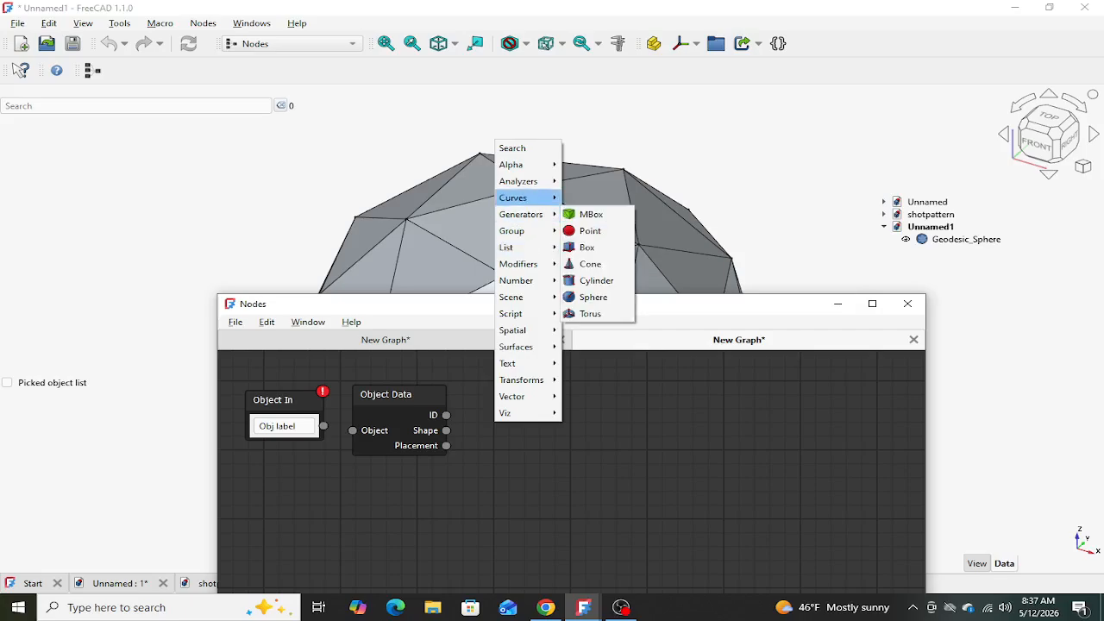
mouse_move(521, 181)
left_click(608, 198)
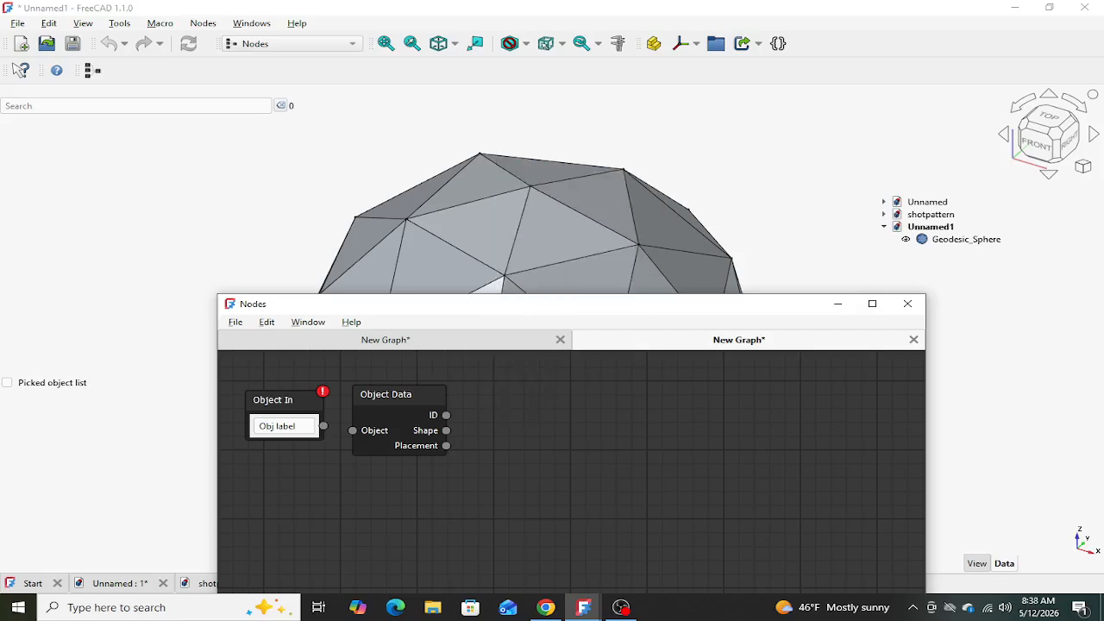
left_click_drag(534, 435, 517, 378)
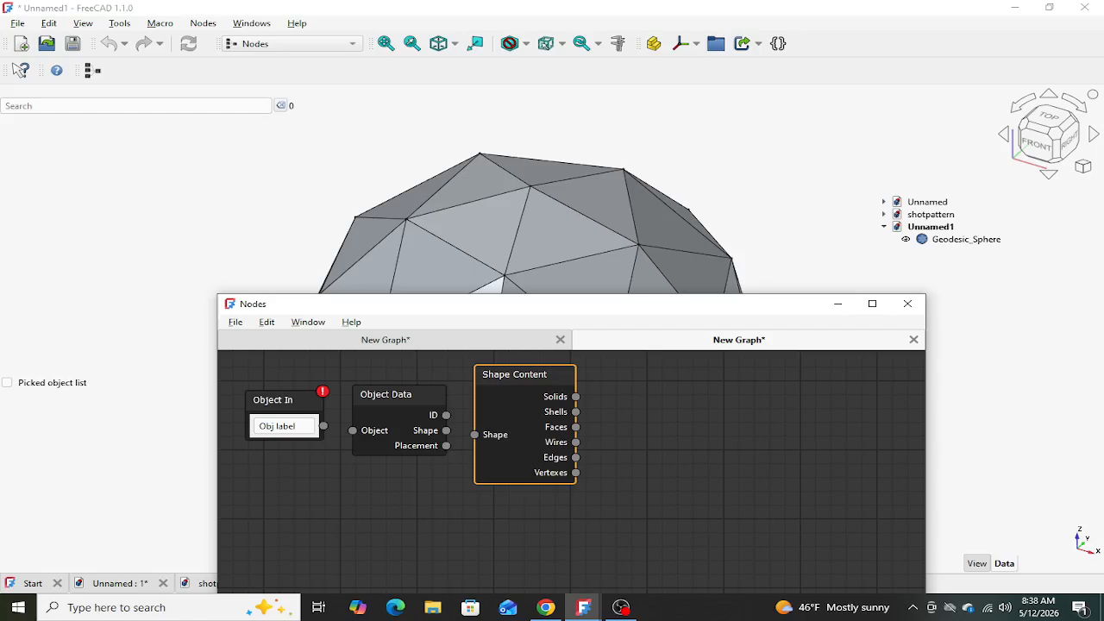
- Add an Evaluate Crv curve node and place it right of the Shape Content node
right_click(670, 447)
mouse_move(700, 306)
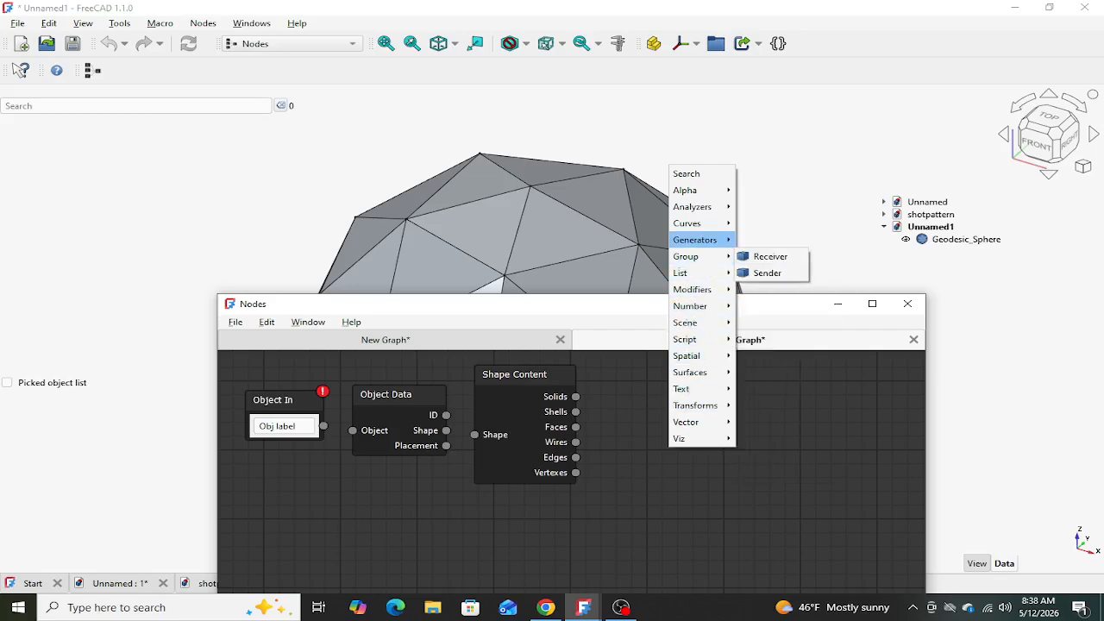
mouse_move(698, 223)
left_click(780, 307)
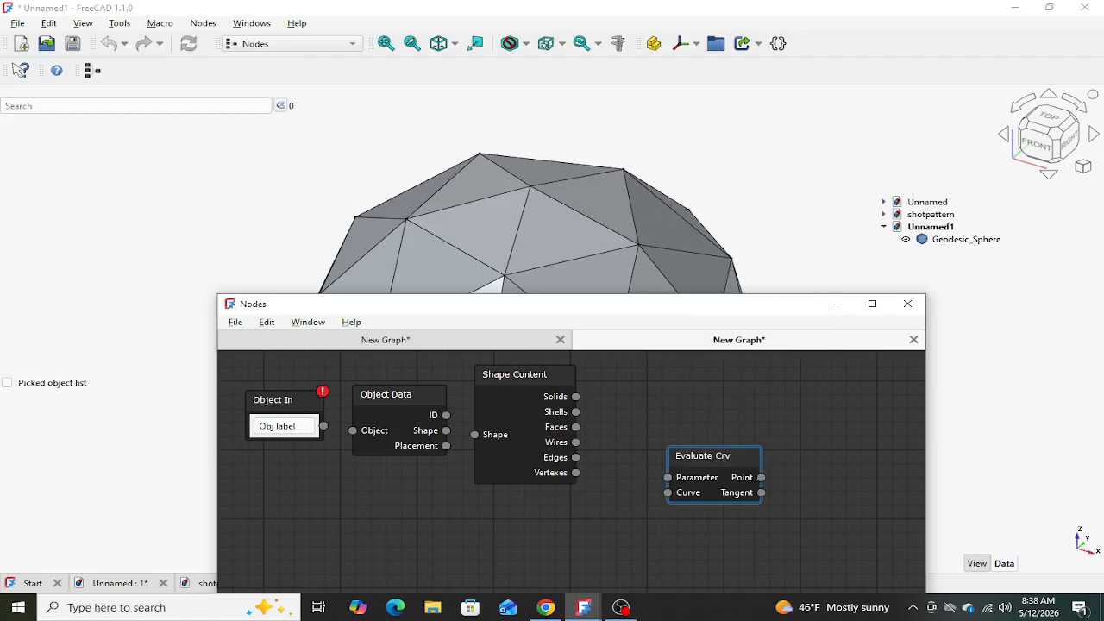
left_click_drag(714, 456, 660, 422)
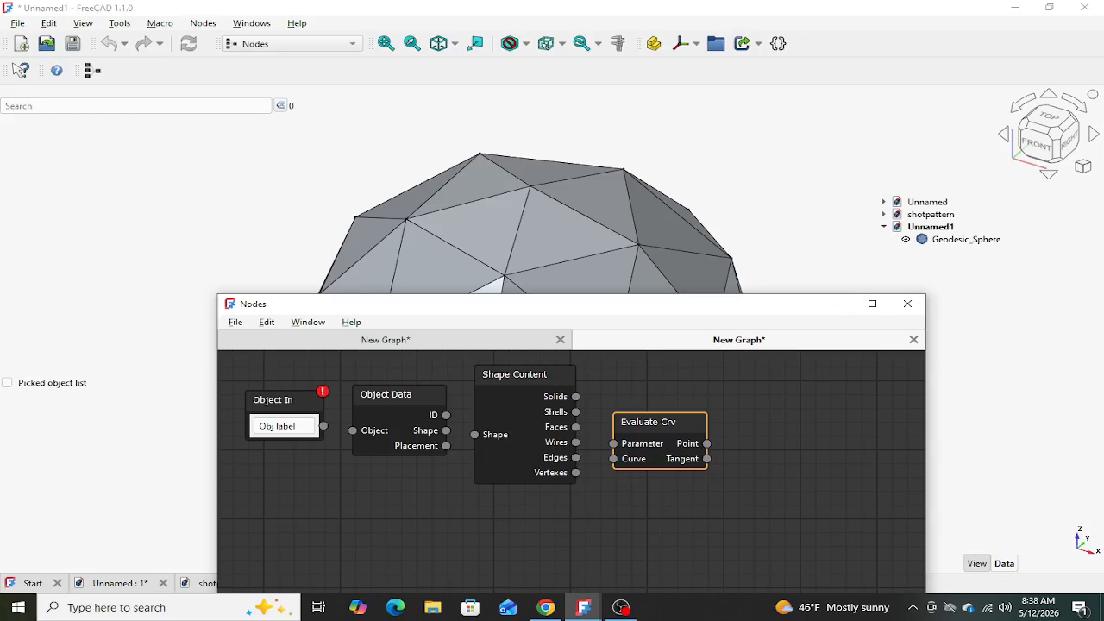
- Add a Cylinder generator node and place it right of the Evaluate Crv node
right_click(789, 438)
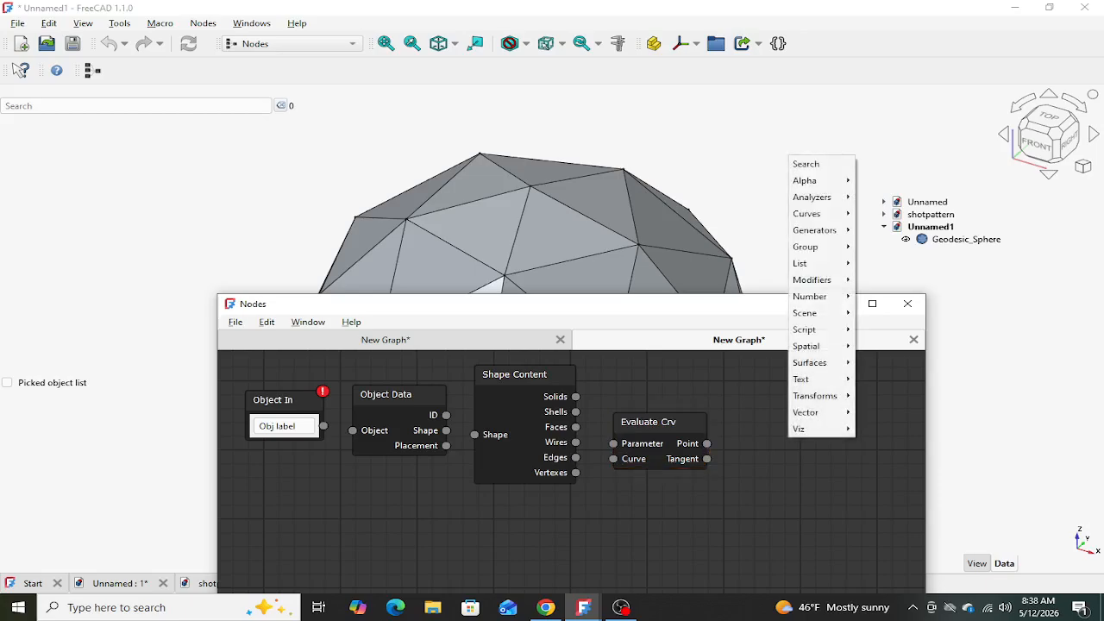
mouse_move(815, 263)
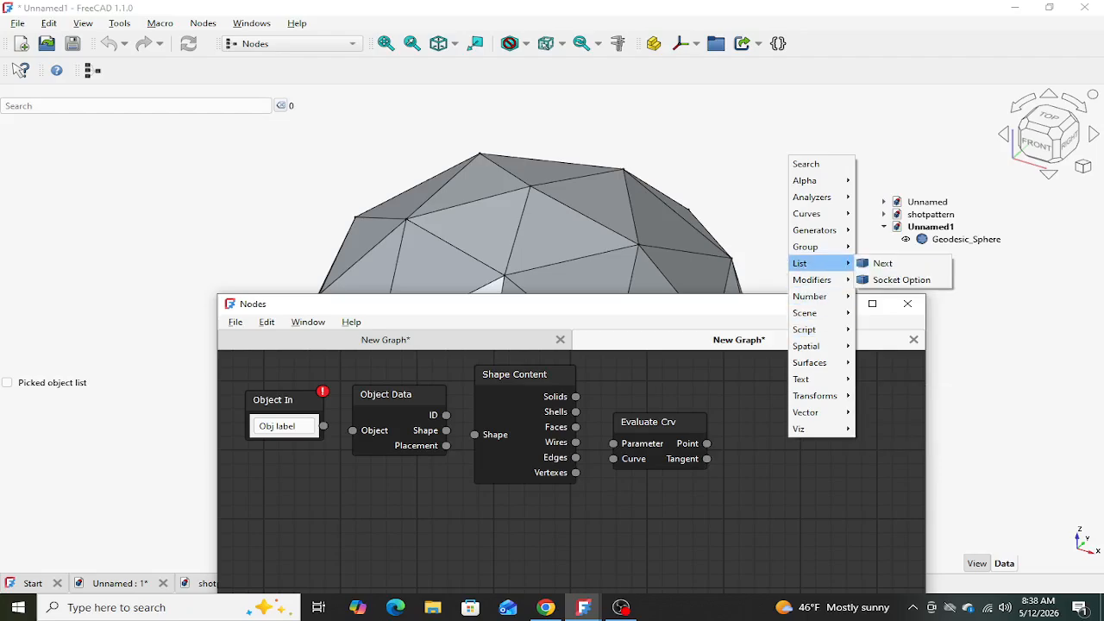
left_click(888, 297)
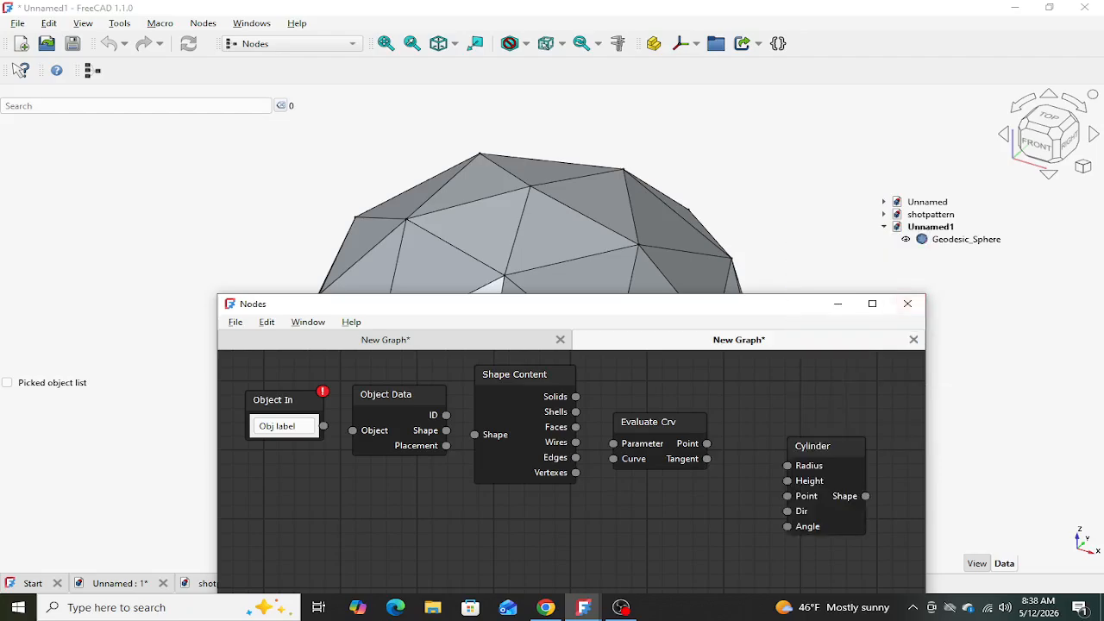
left_click_drag(828, 446, 827, 399)
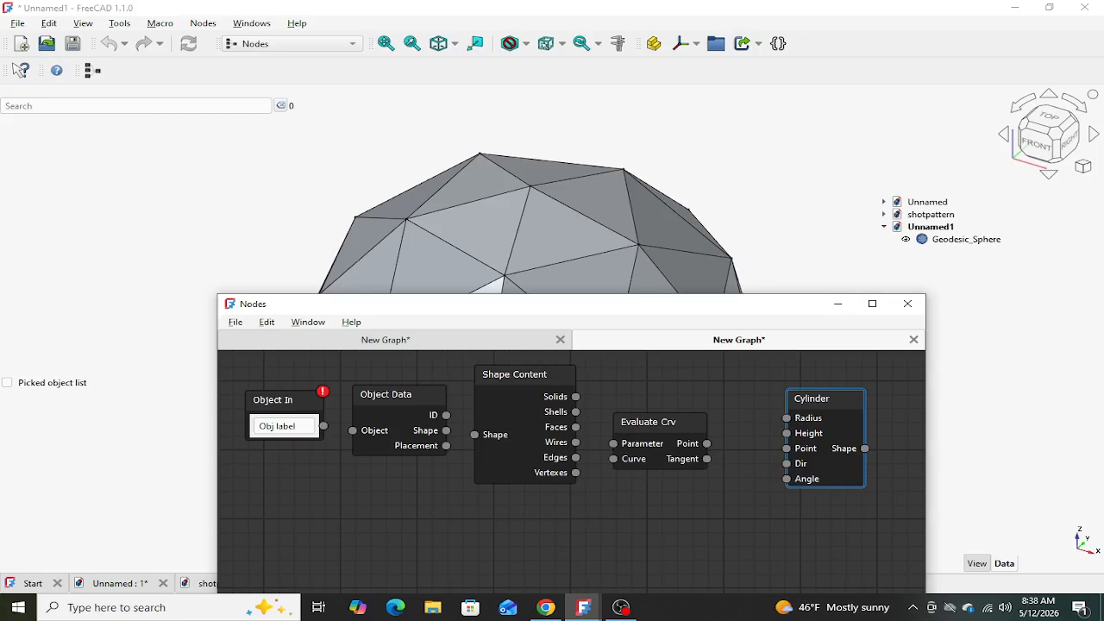
- Add two Number nodes, one below and one above the space between Evaluate Crv and Cylinder
right_click(683, 244)
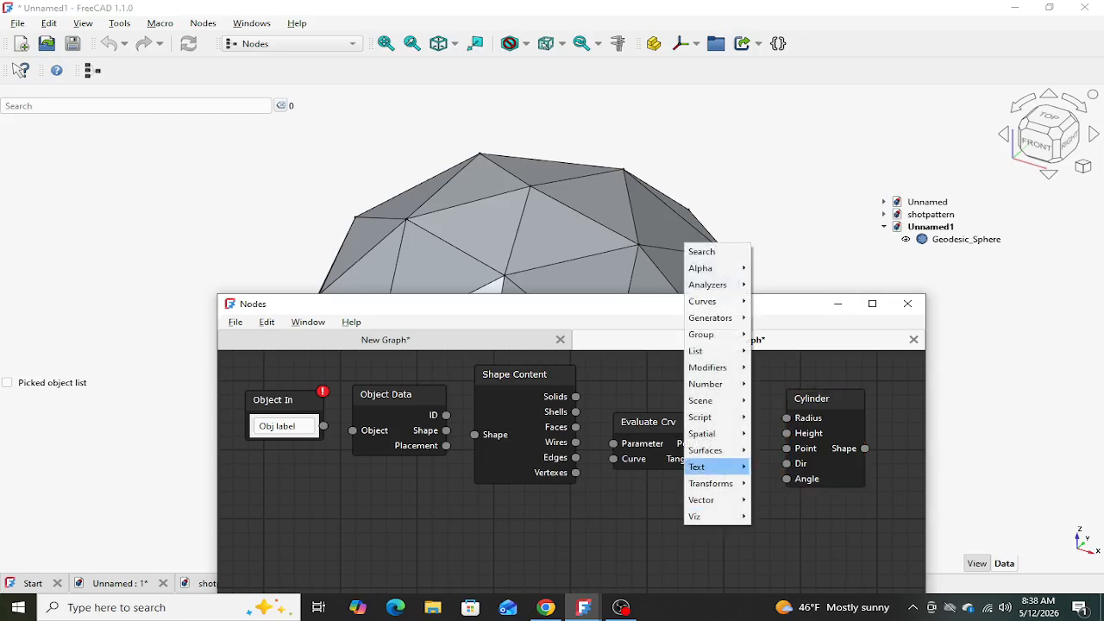
mouse_move(715, 400)
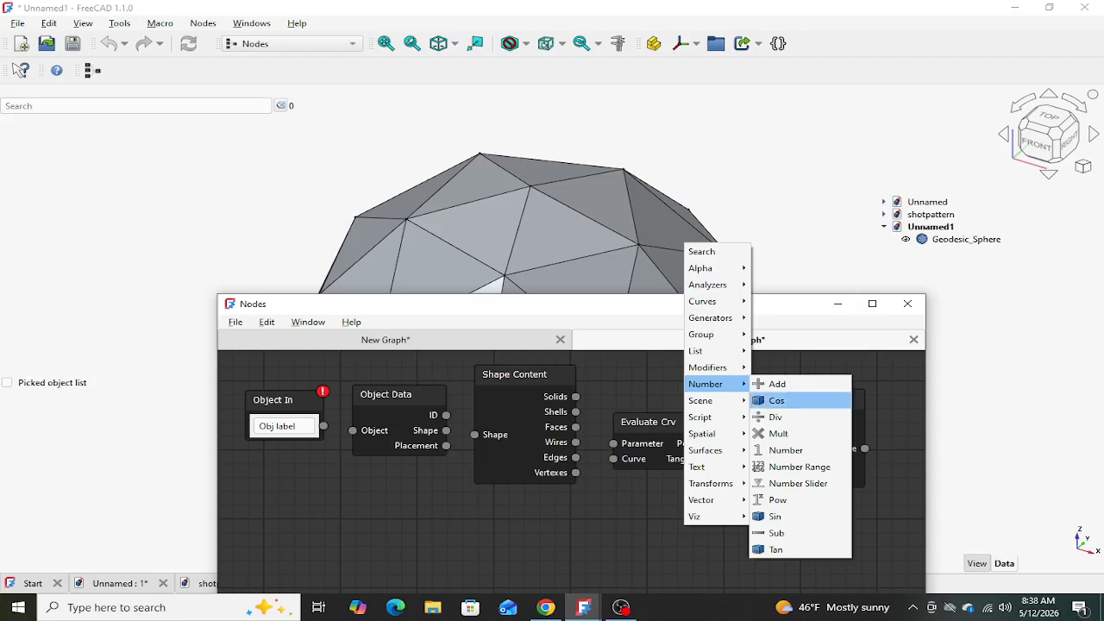
left_click(802, 447)
right_click(693, 375)
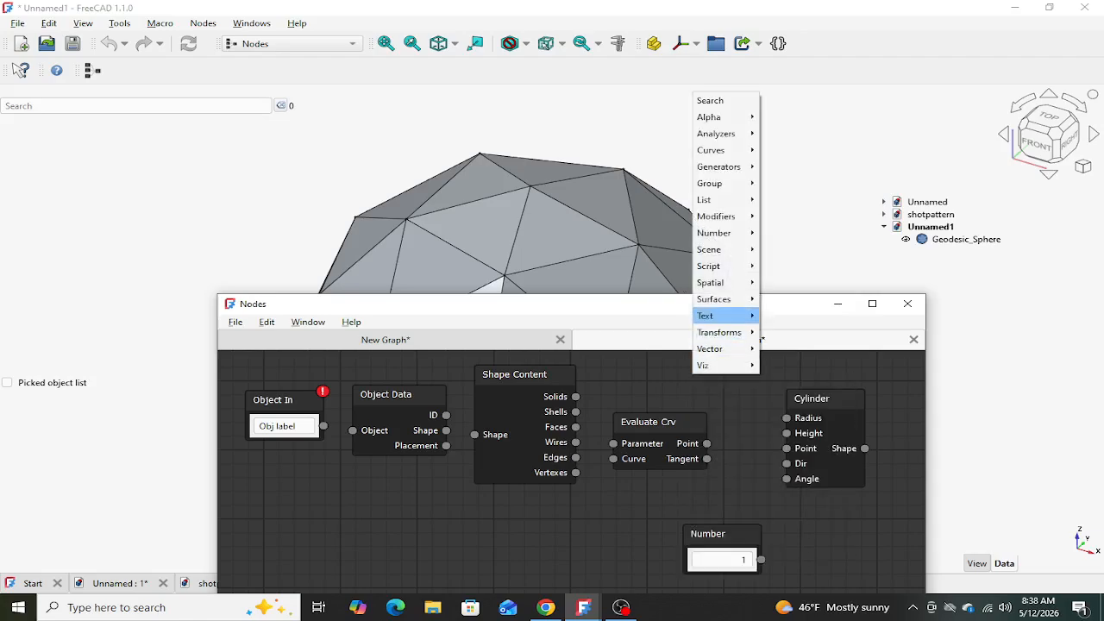
mouse_move(720, 265)
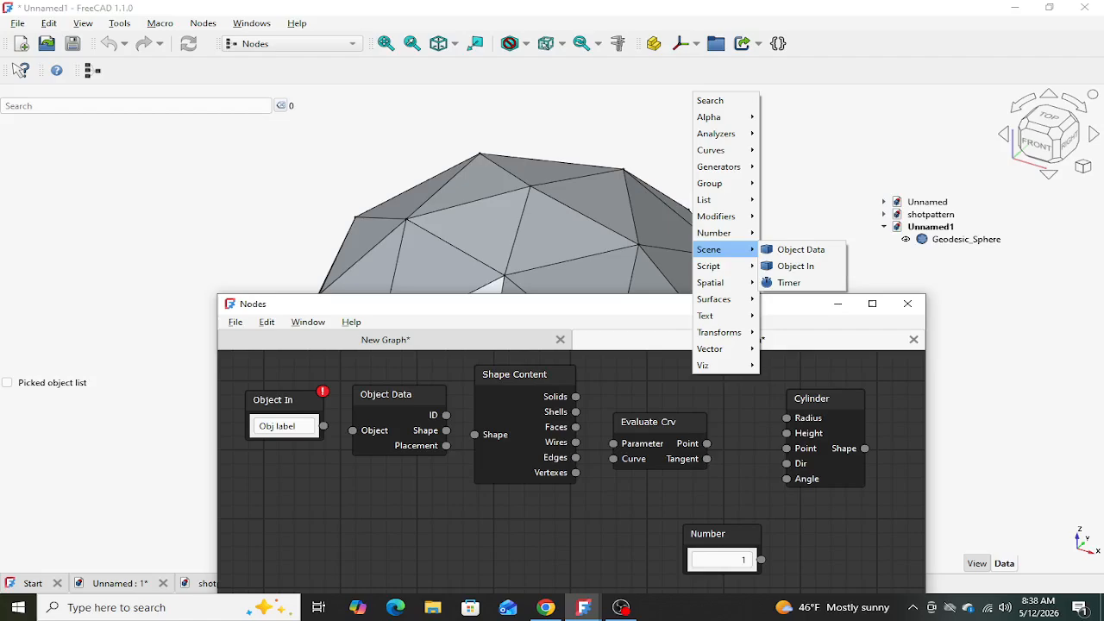
mouse_move(714, 233)
left_click(793, 298)
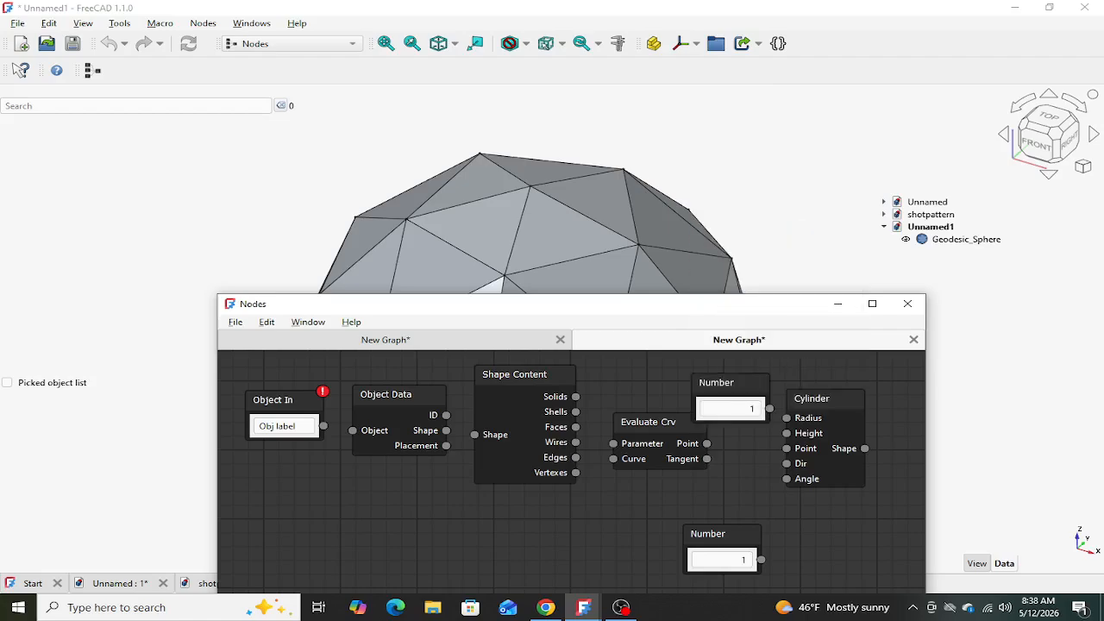
- Set the upper Number node to .5 and the lower one to 360, positioning both beside the Cylinder node
left_click(739, 387)
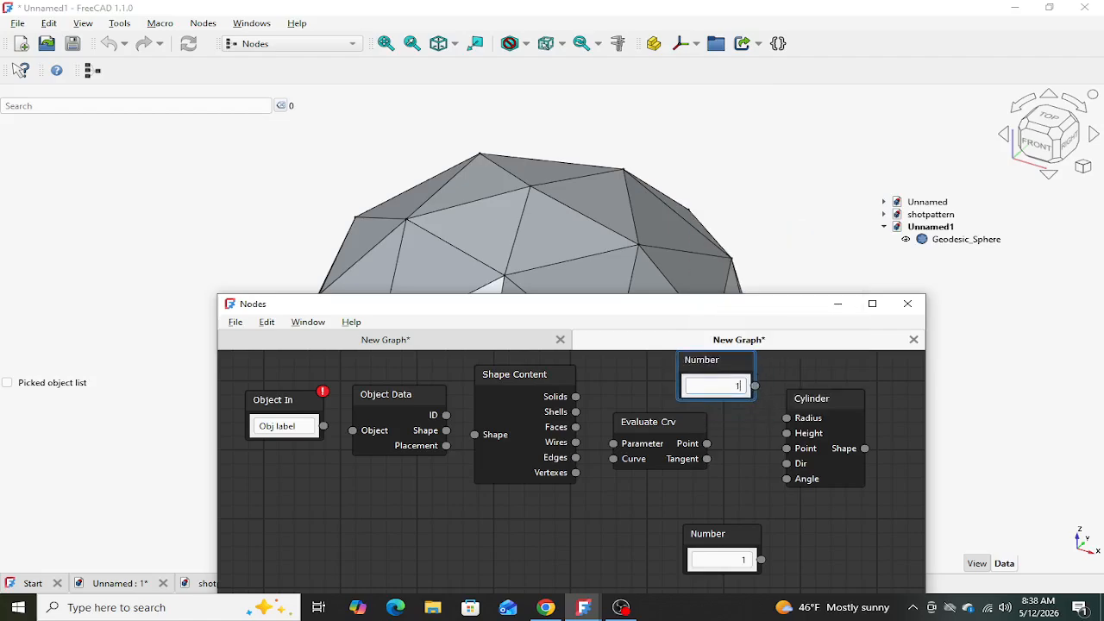
type(".5")
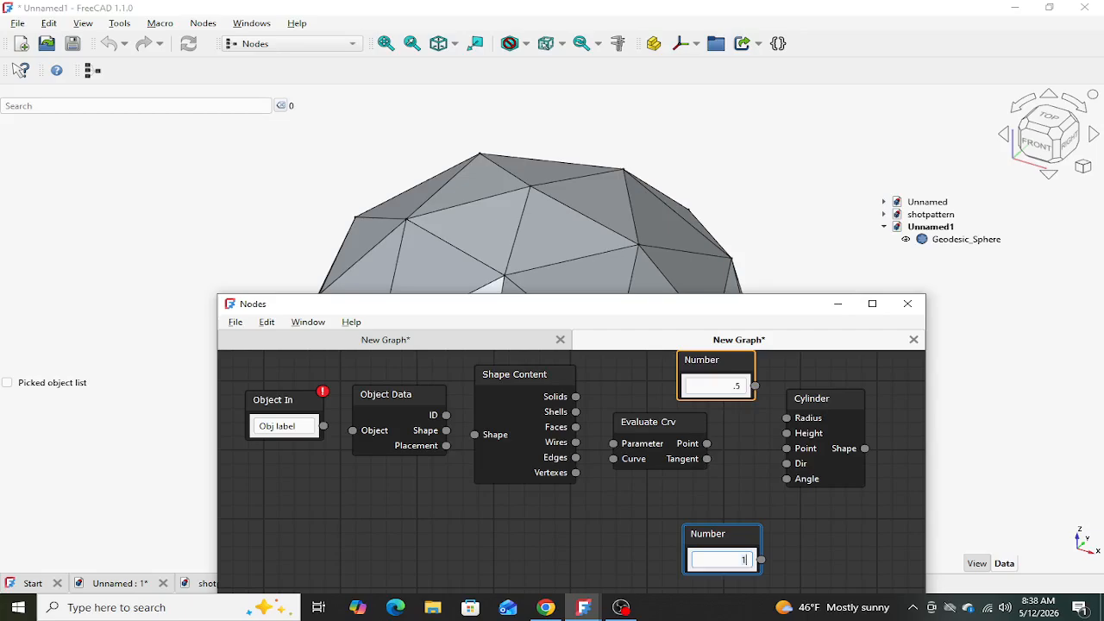
type("0")
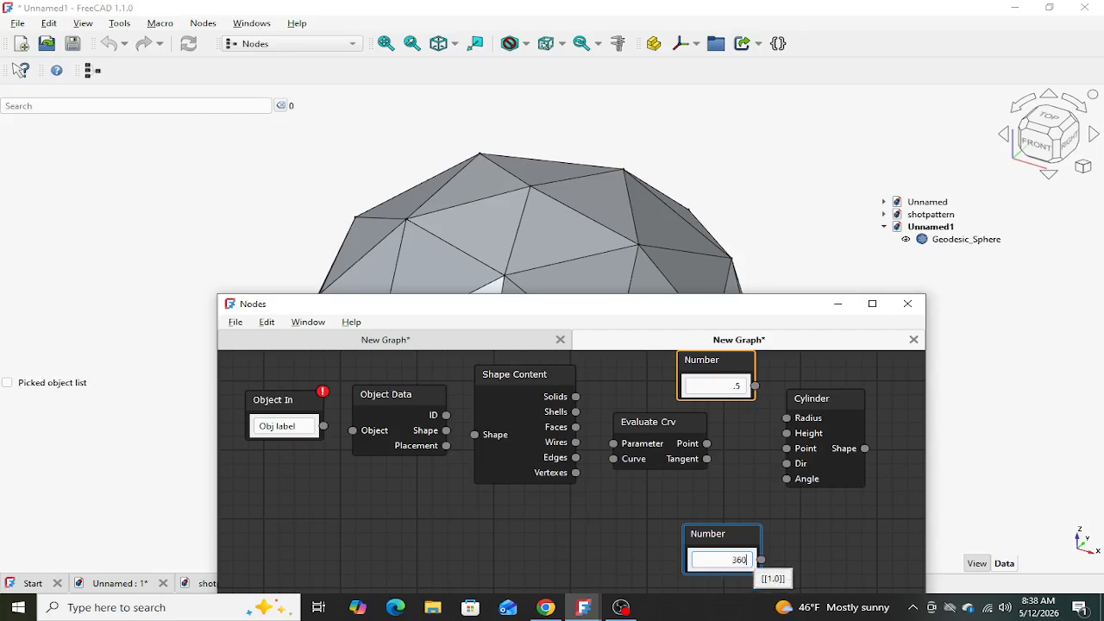
mouse_move(724, 534)
left_mouse_down()
mouse_move(697, 517)
mouse_move(733, 521)
left_mouse_up()
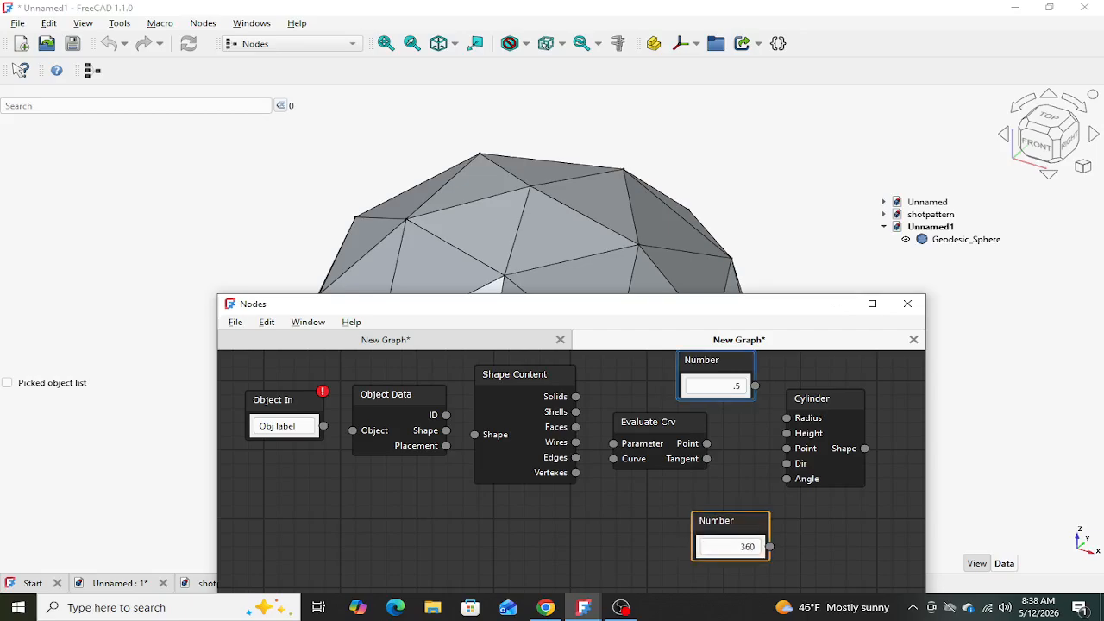
left_click_drag(715, 360, 727, 361)
- Add a third Number node left of the 360 one and set its value to 2.9
right_click(619, 533)
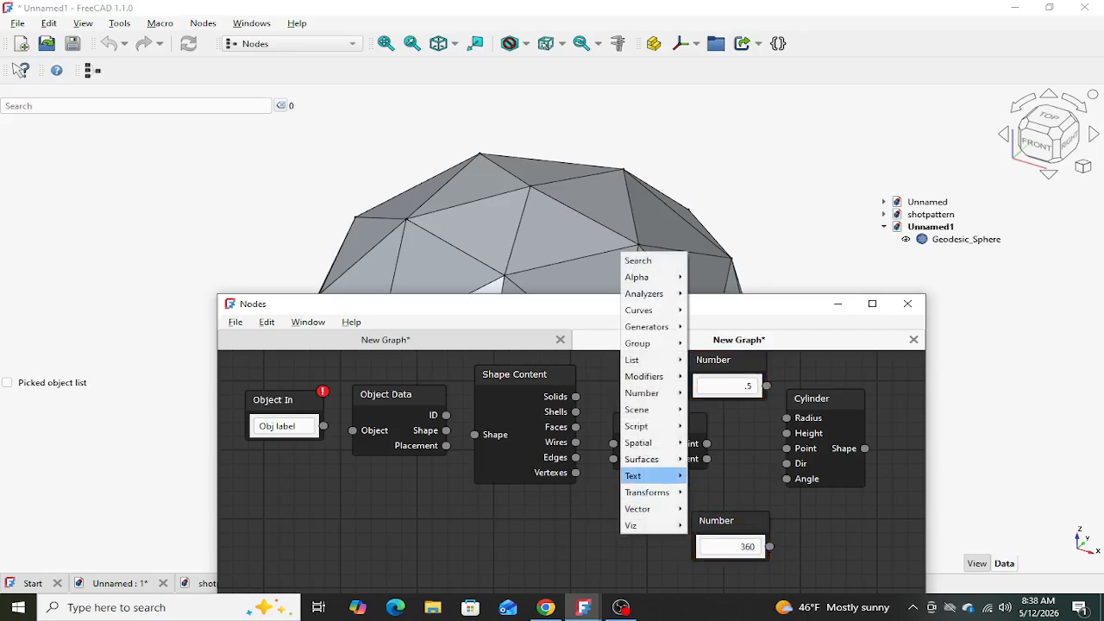
mouse_move(641, 393)
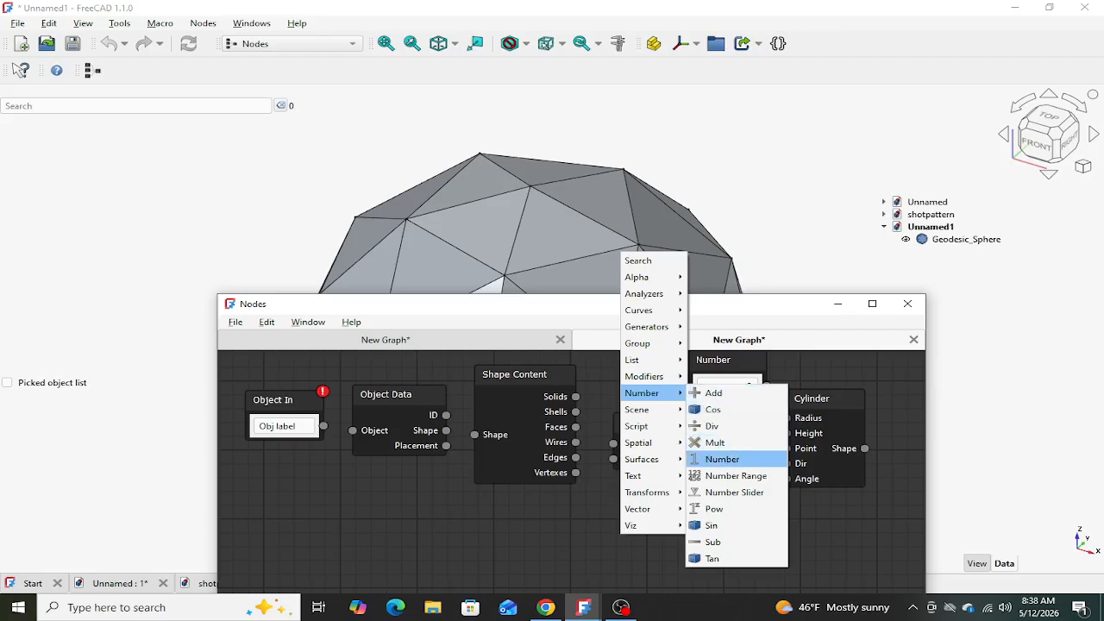
left_click(721, 459)
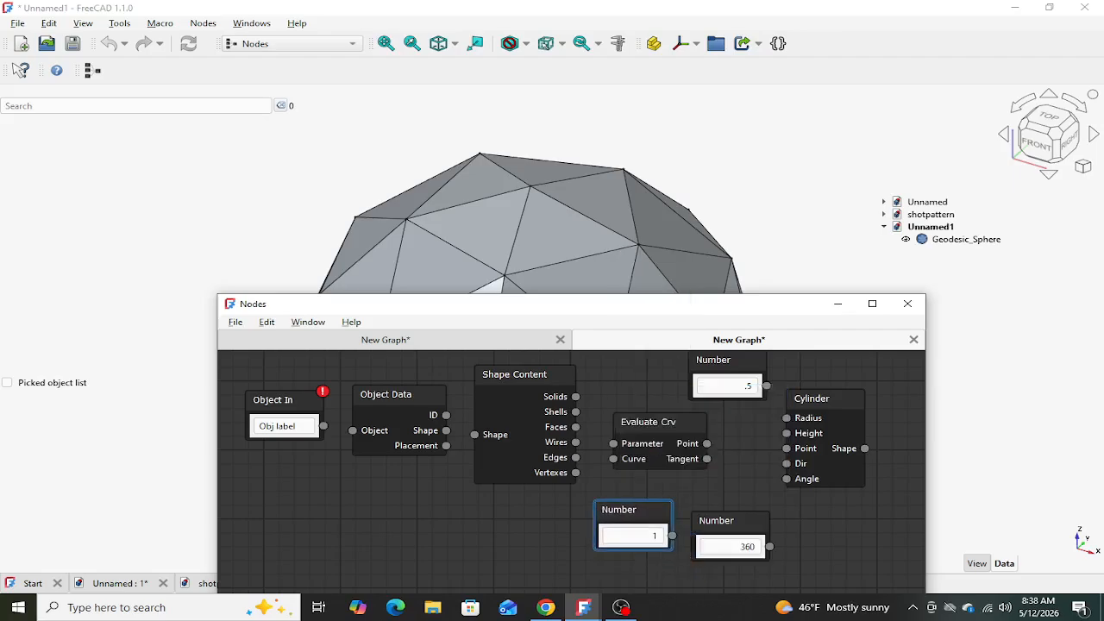
double_click(653, 536)
type("2.9")
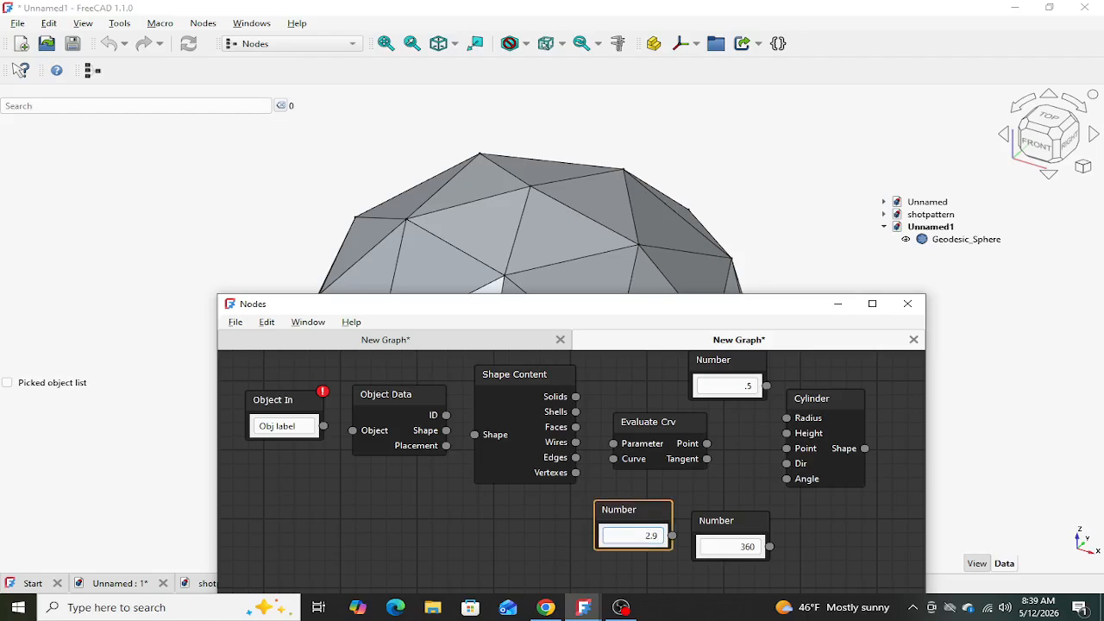
- Connect 360 to the Cylinder's Angle, .5 to Radius, and Evaluate Crv's Tangent and Point outputs to the Cylinder's Point and Height
left_click_drag(769, 546, 785, 478)
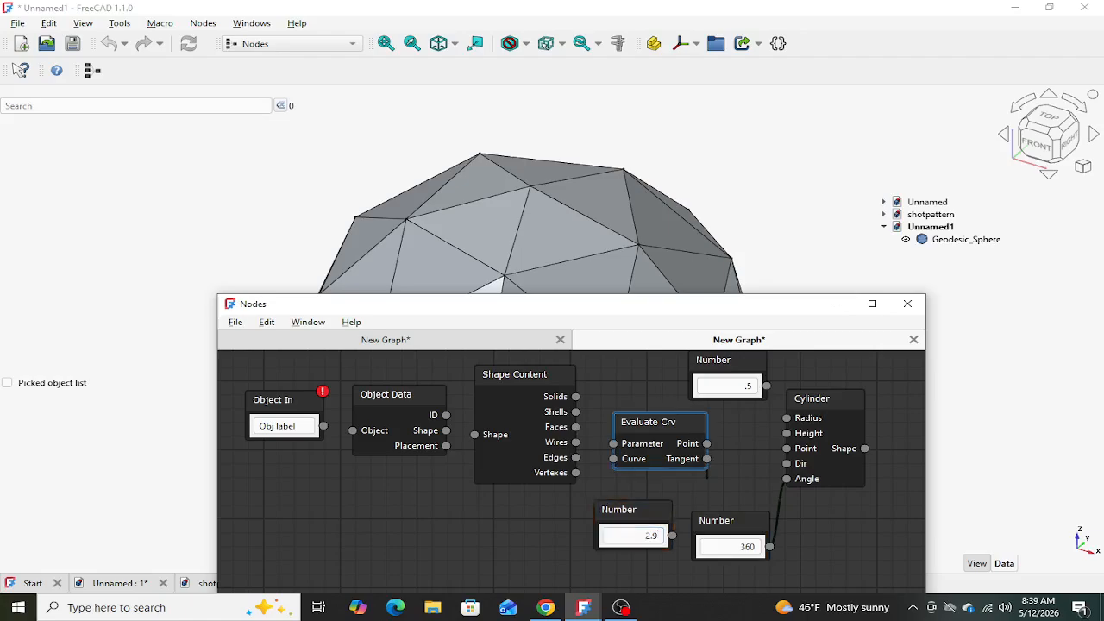
left_click_drag(706, 458, 786, 448)
left_click_drag(707, 443, 786, 433)
left_click_drag(766, 385, 785, 418)
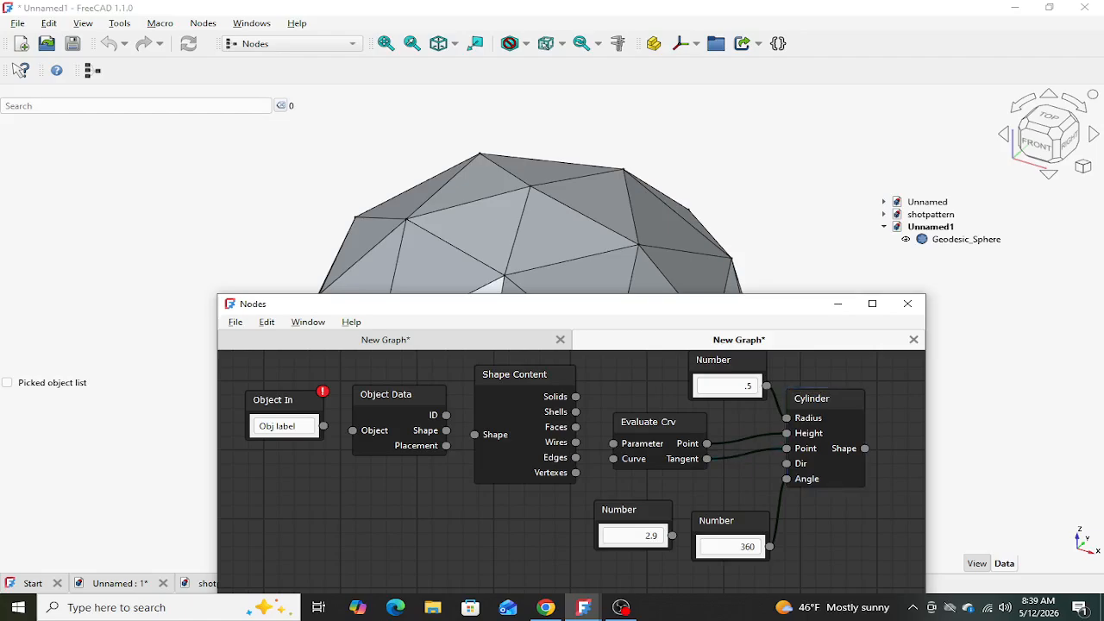
- Replace both Evaluate Crv links so Tangent feeds the Cylinder's Dir and Point feeds the Cylinder's Point
left_click(746, 453)
key("Delete")
left_click_drag(706, 459, 786, 464)
left_click(747, 438)
key("Delete")
left_click_drag(786, 449, 785, 449)
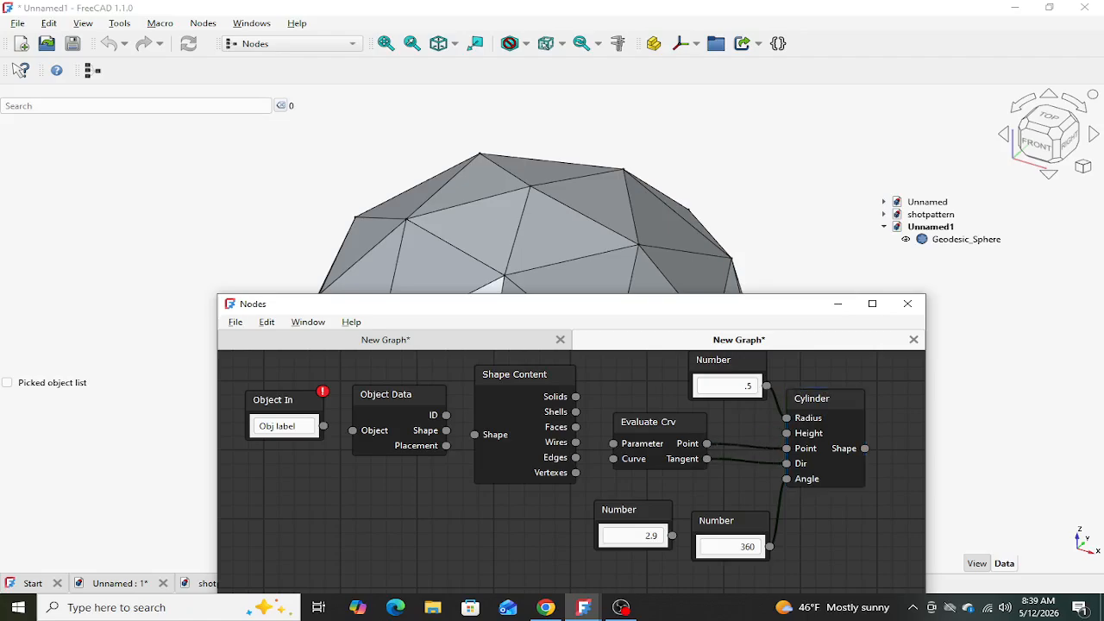
- Link 2.9 to the Cylinder's Height, Edges to Evaluate Crv's Curve, and chain Object In through Object Data to Shape Content
left_click_drag(718, 502, 786, 433)
left_click_drag(613, 458, 575, 457)
left_click_drag(353, 431, 323, 425)
- Set the Object In node's label to Geodesic_Sphere
double_click(287, 426)
triple_click(293, 426)
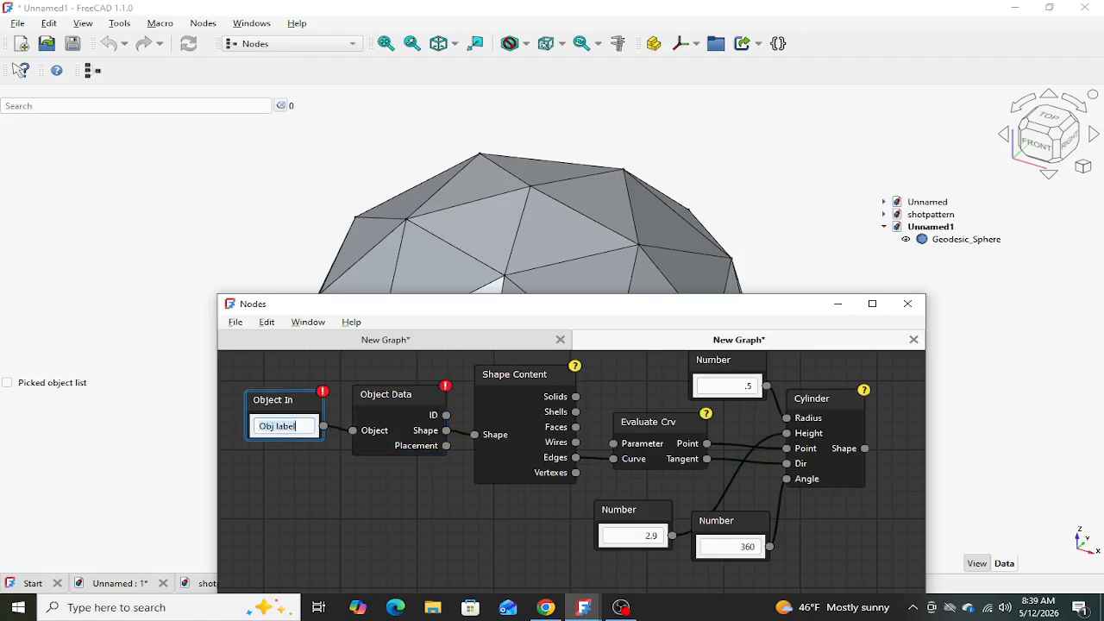
type("Geodes")
type("ic_Sphere")
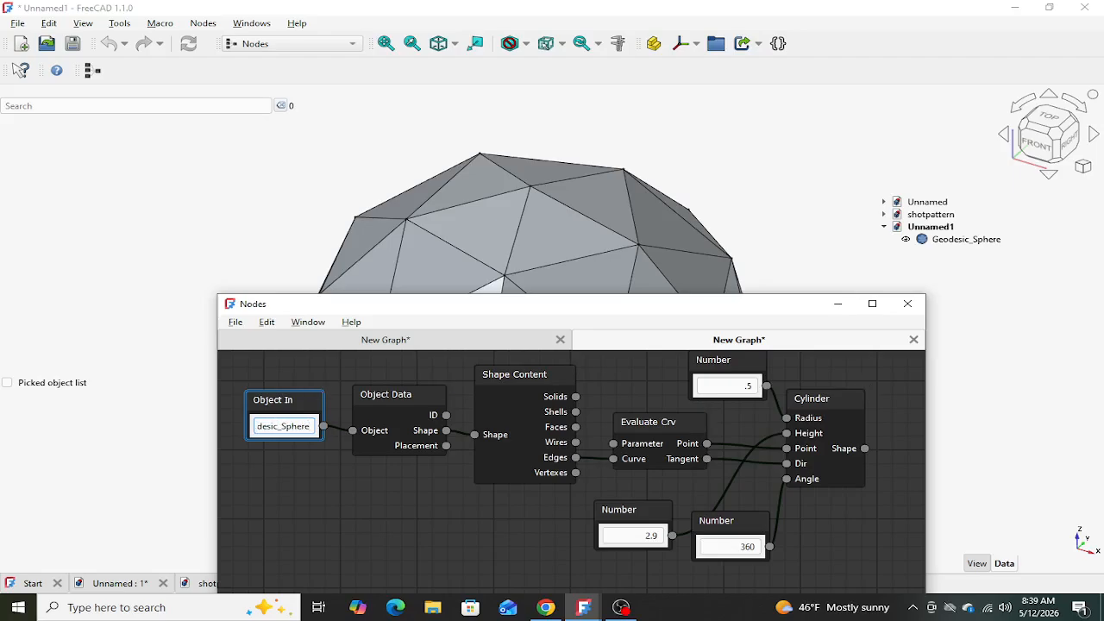
left_click(448, 514)
- Add a From Vertex node below the Number nodes and connect Shape Content's Vertexes output to its Vertex input
scroll(448, 514, "down", 1)
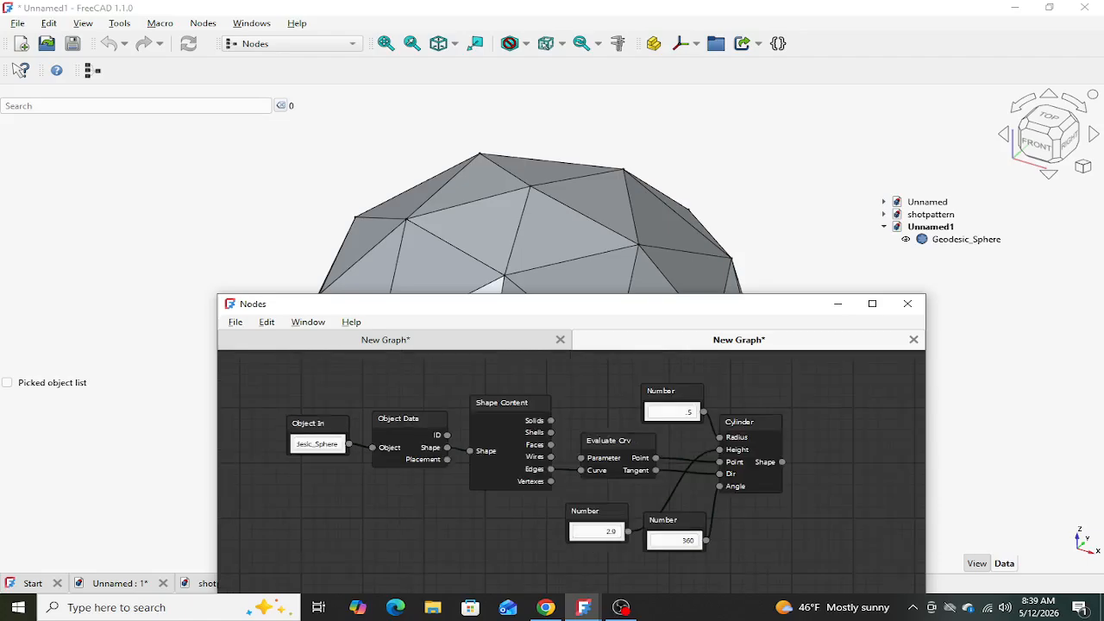
scroll(448, 474, "down", 2)
scroll(517, 536, "up", 2)
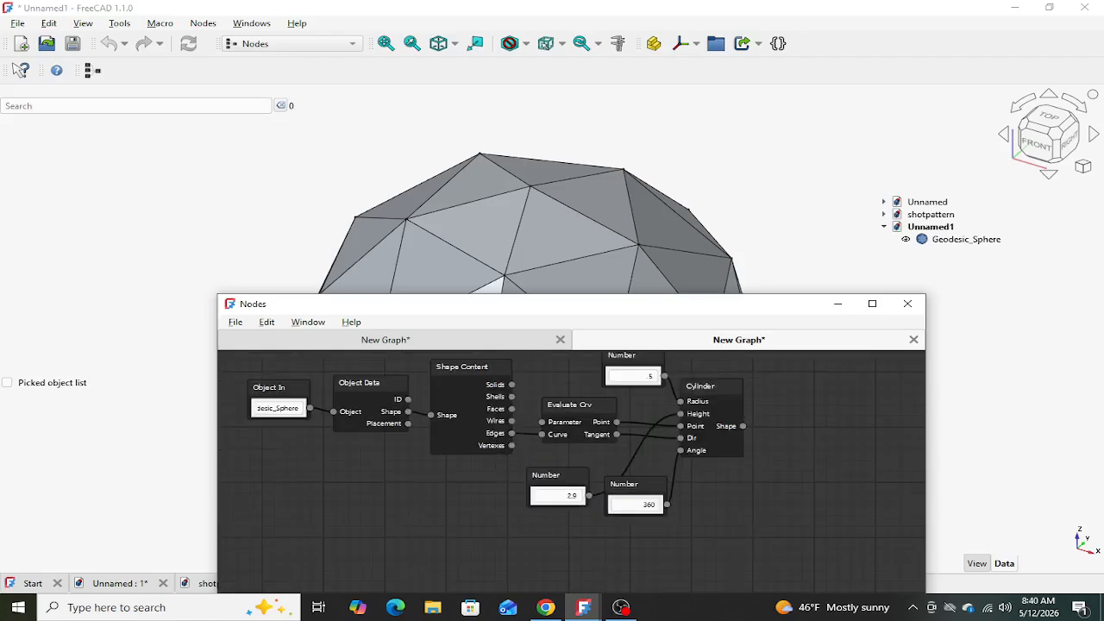
right_click(581, 557)
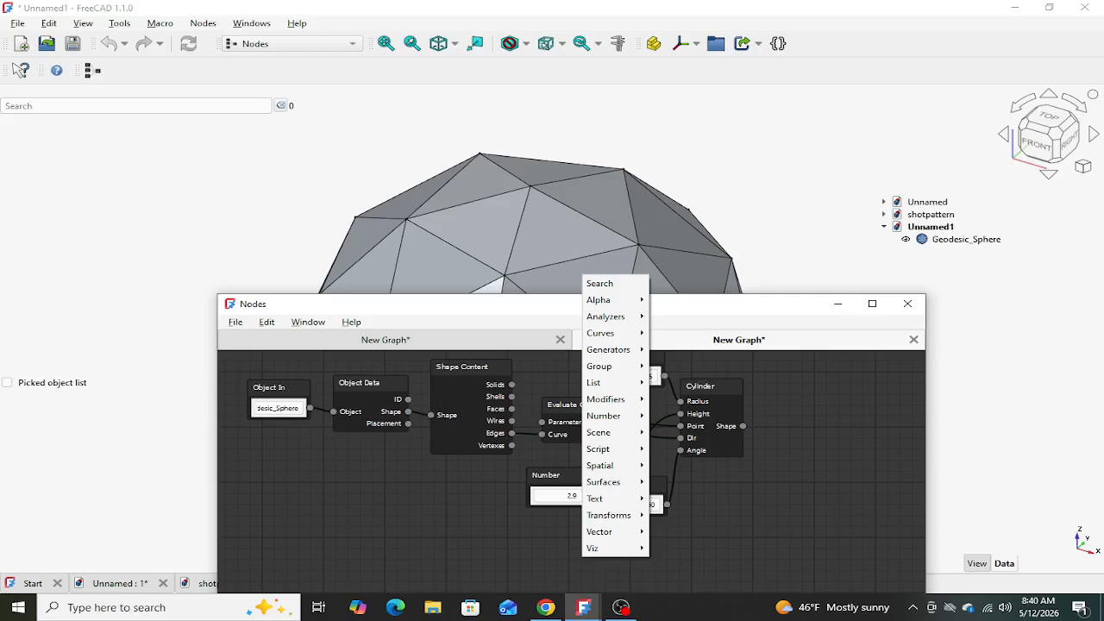
mouse_move(614, 531)
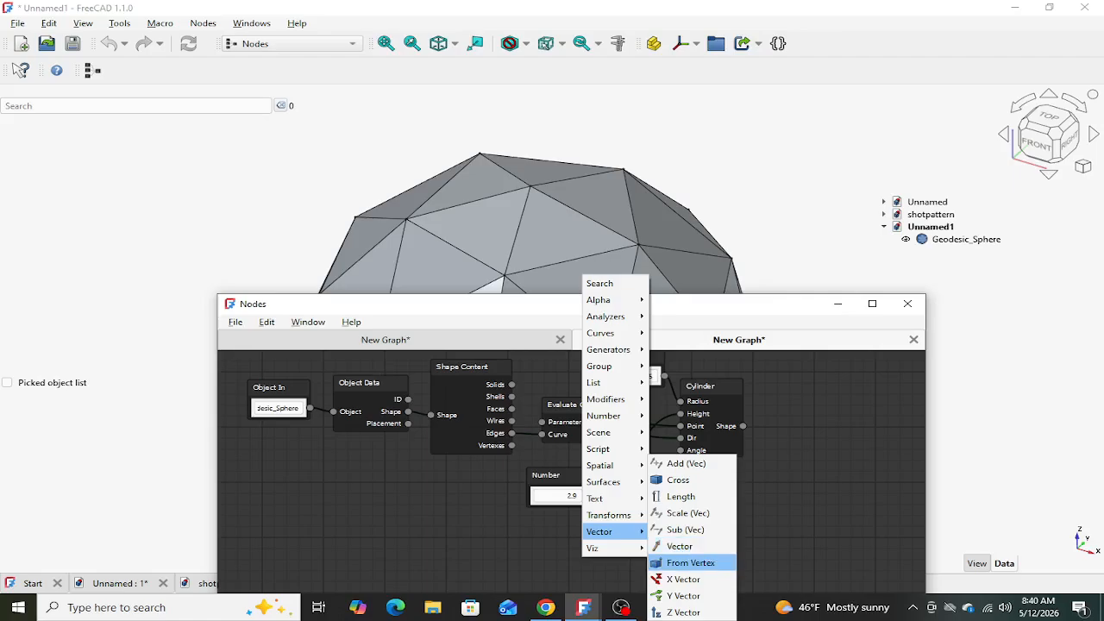
left_click(689, 562)
left_click_drag(598, 545, 503, 464)
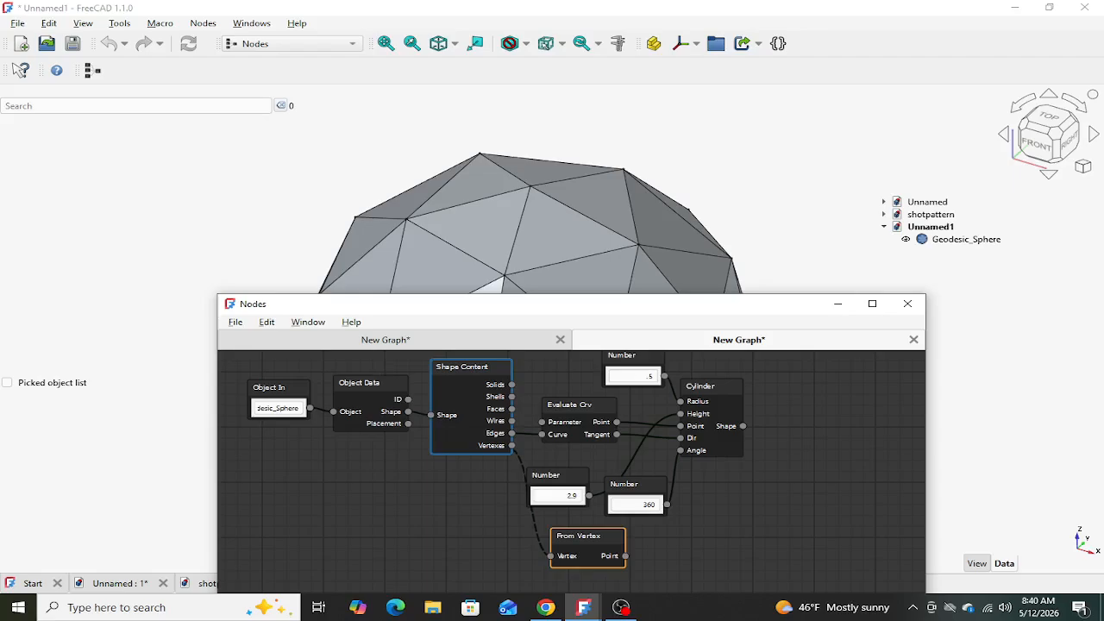
left_click(509, 448)
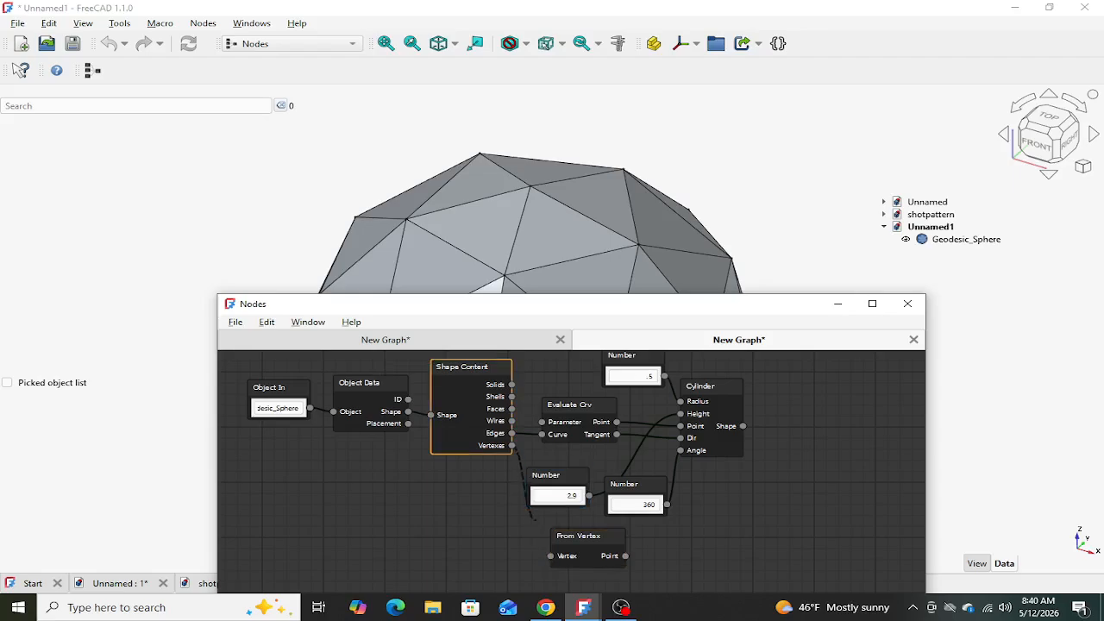
left_click(543, 553)
left_click_drag(550, 556, 513, 446)
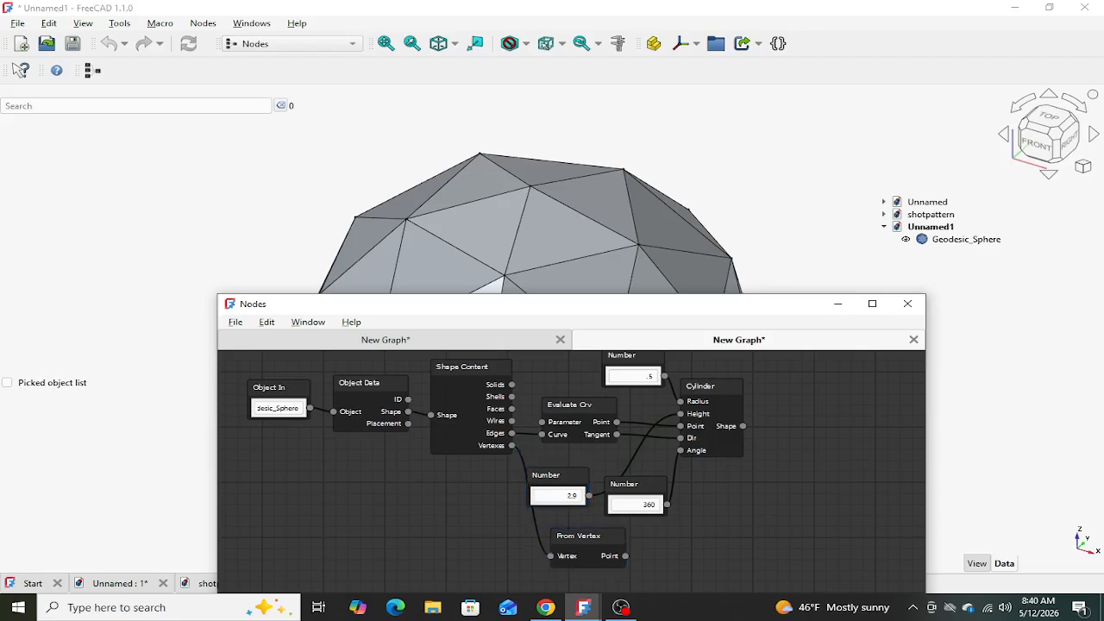
- Add a Sphere node beside From Vertex and connect From Vertex's Point output to the Sphere's Point input
right_click(674, 553)
mouse_move(707, 411)
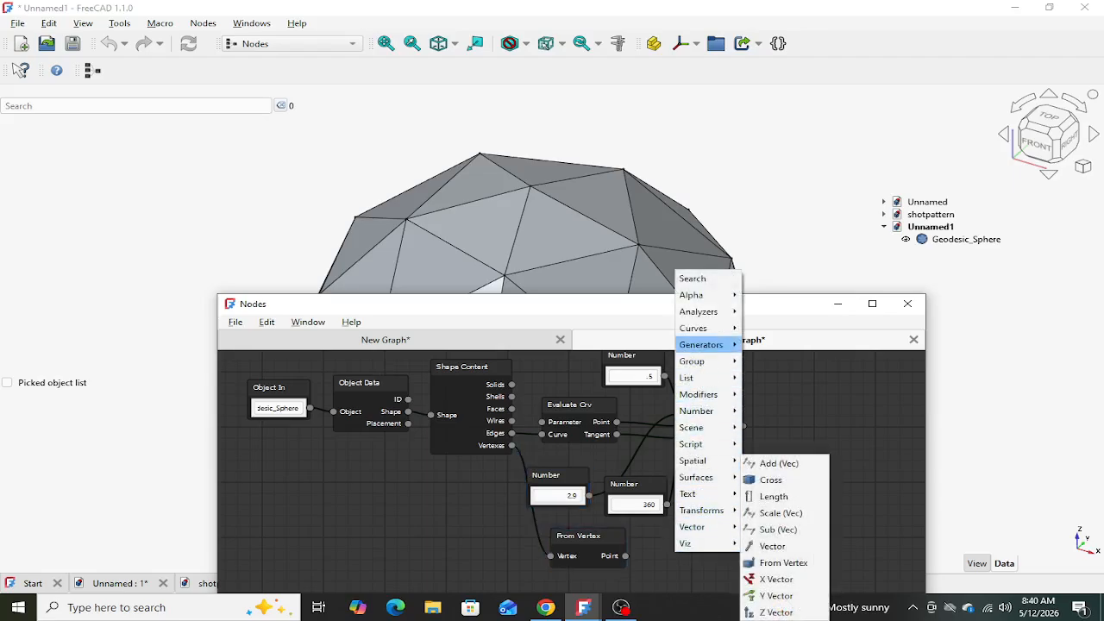
mouse_move(700, 344)
left_click(774, 426)
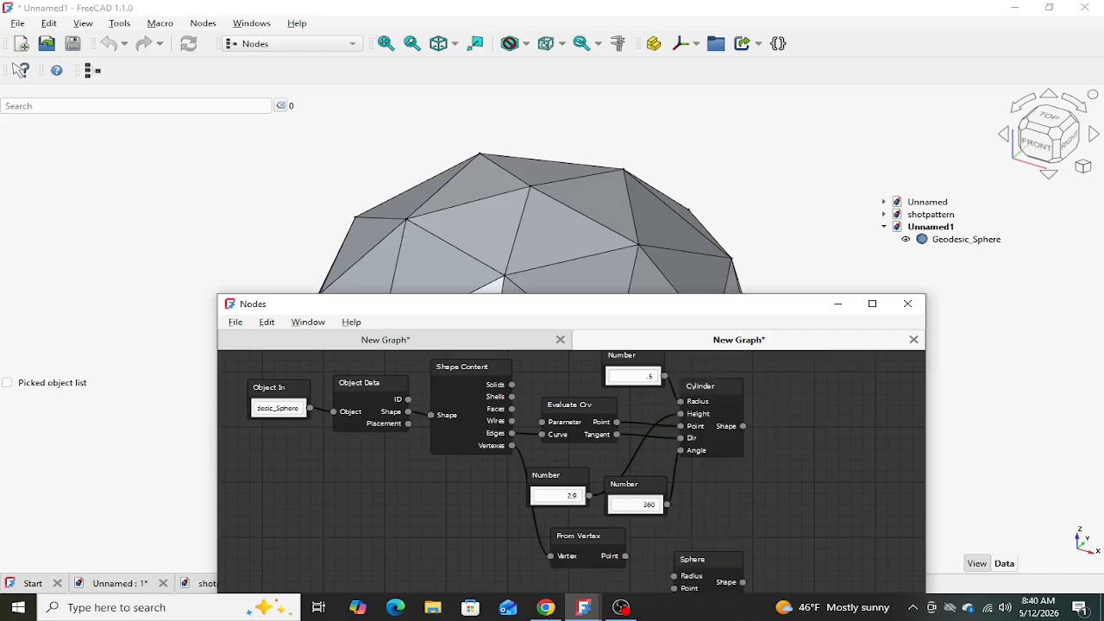
left_click_drag(694, 567, 696, 533)
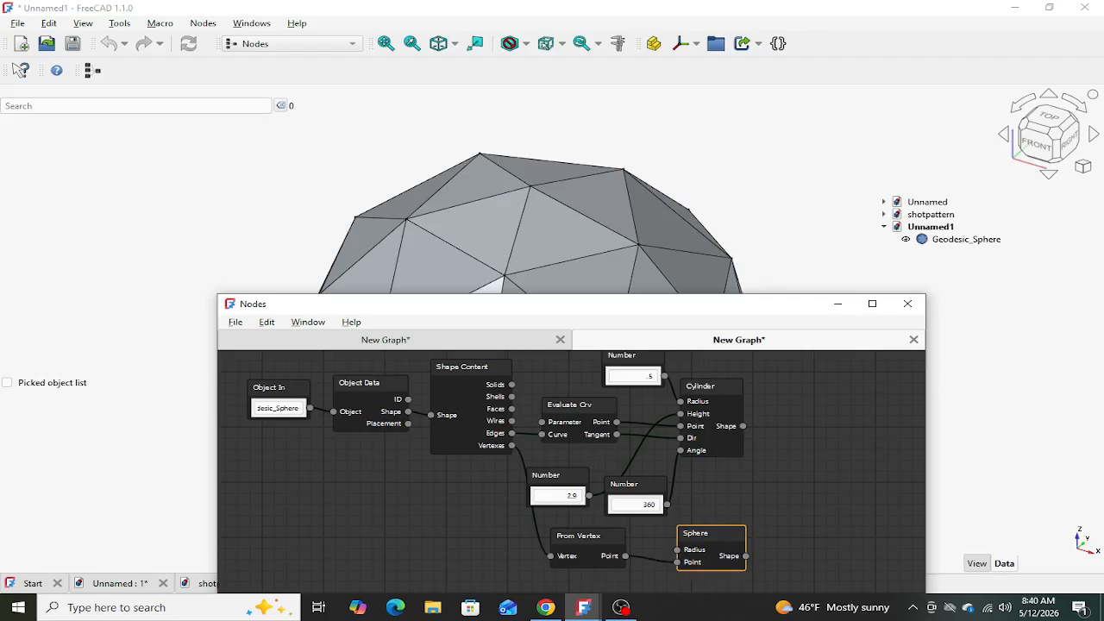
- Add a Number node below From Vertex, set it to 2, and connect it to the Sphere's Radius
scroll(763, 477, "down", 2)
scroll(724, 565, "up", 2)
right_click(627, 561)
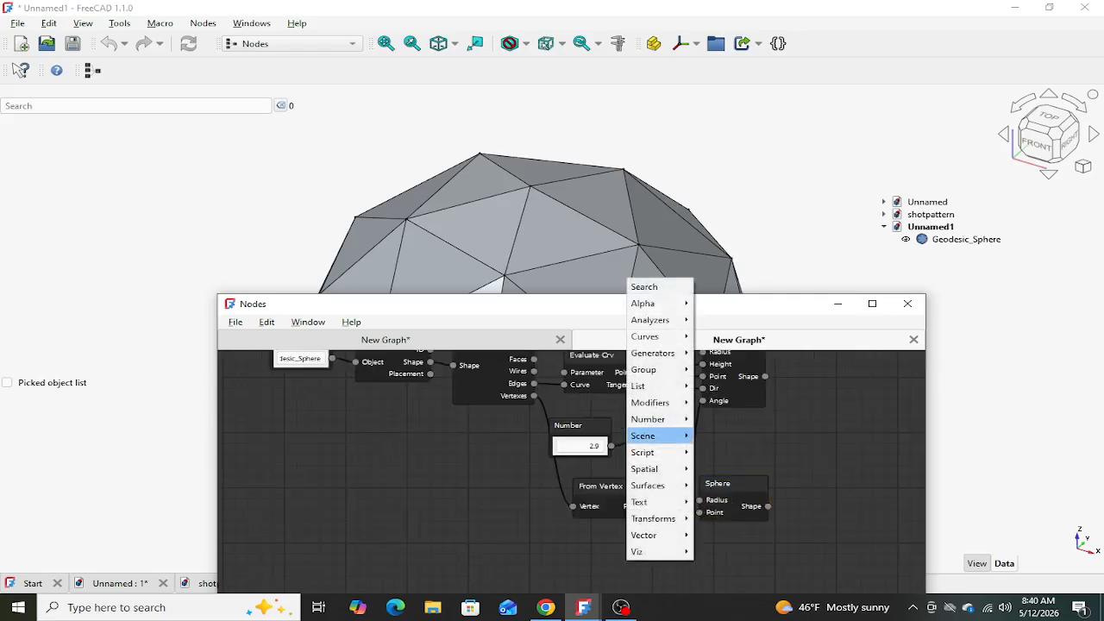
mouse_move(648, 419)
left_click(737, 483)
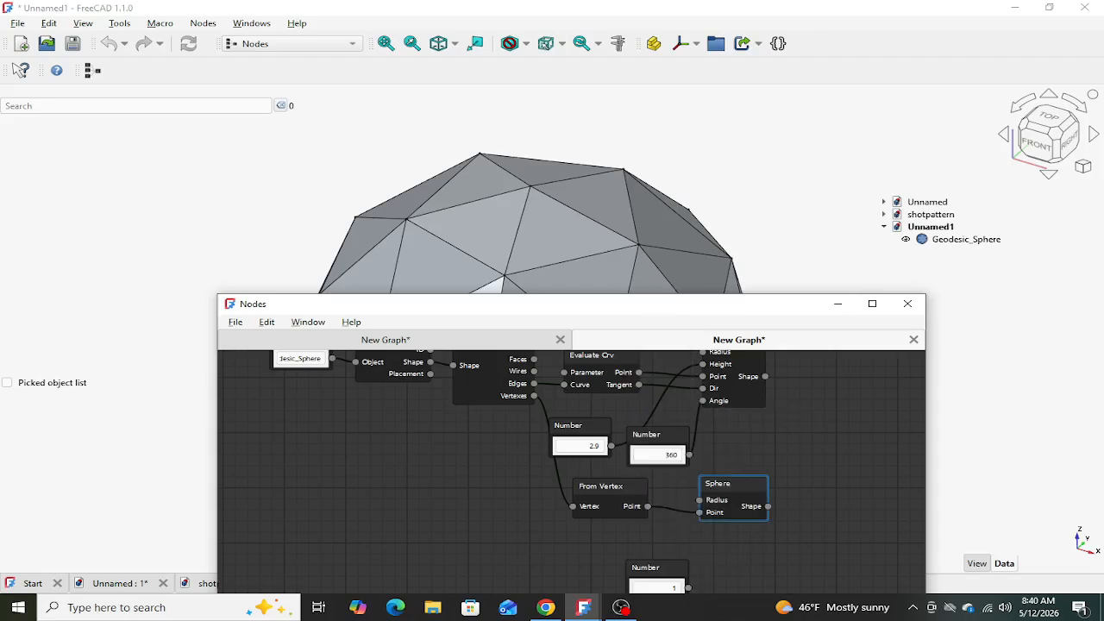
left_click_drag(655, 571, 627, 542)
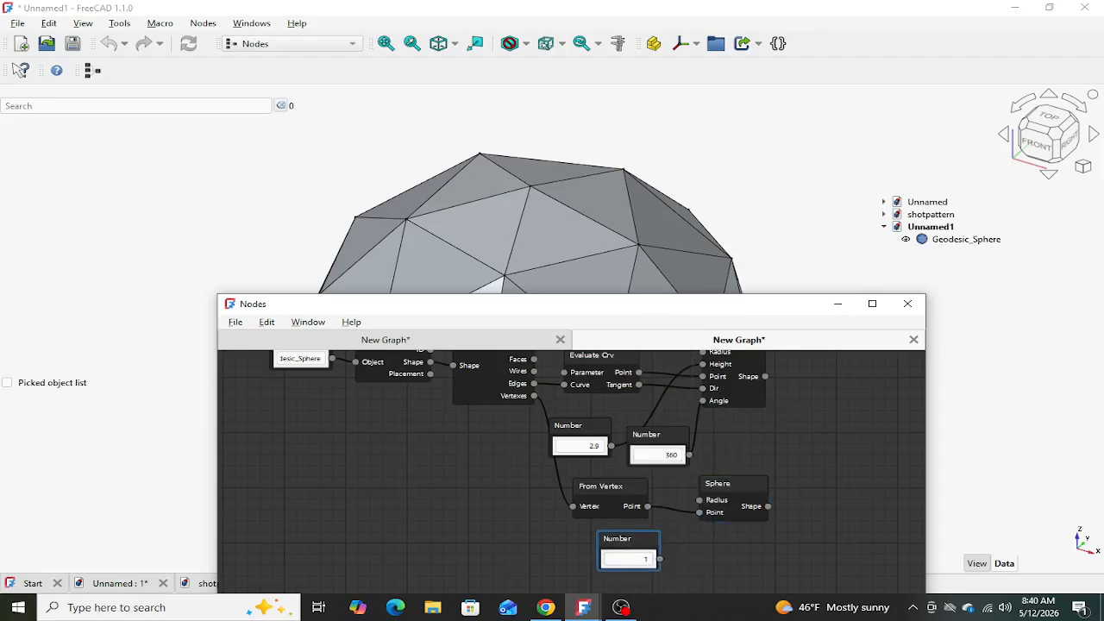
double_click(646, 559)
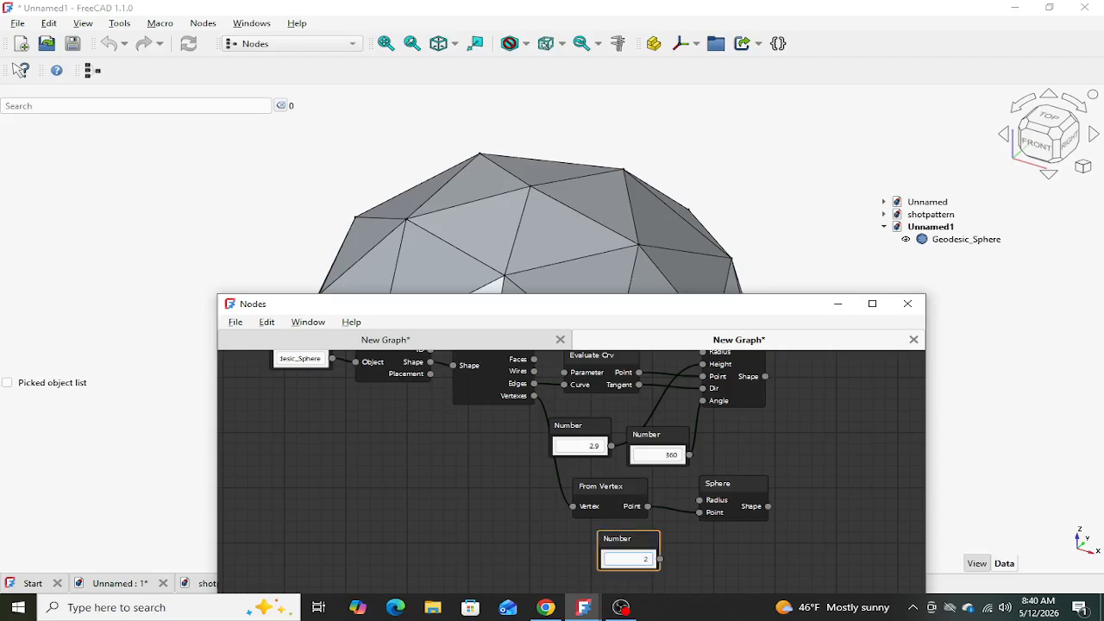
left_click(700, 500)
left_click_drag(698, 500, 659, 558)
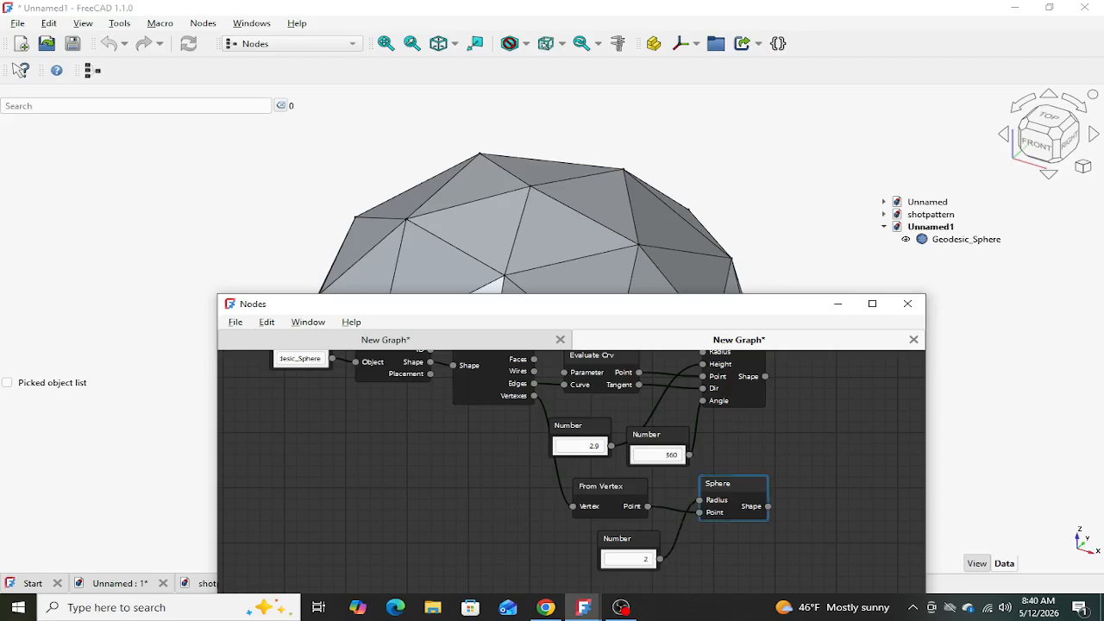
- Add a CViewer node beside the Cylinder and connect both the Cylinder's and the Sphere's Shape outputs to its In
scroll(755, 516, "down", 2)
middle_click_drag(735, 493, 637, 500)
scroll(637, 500, "up", 1)
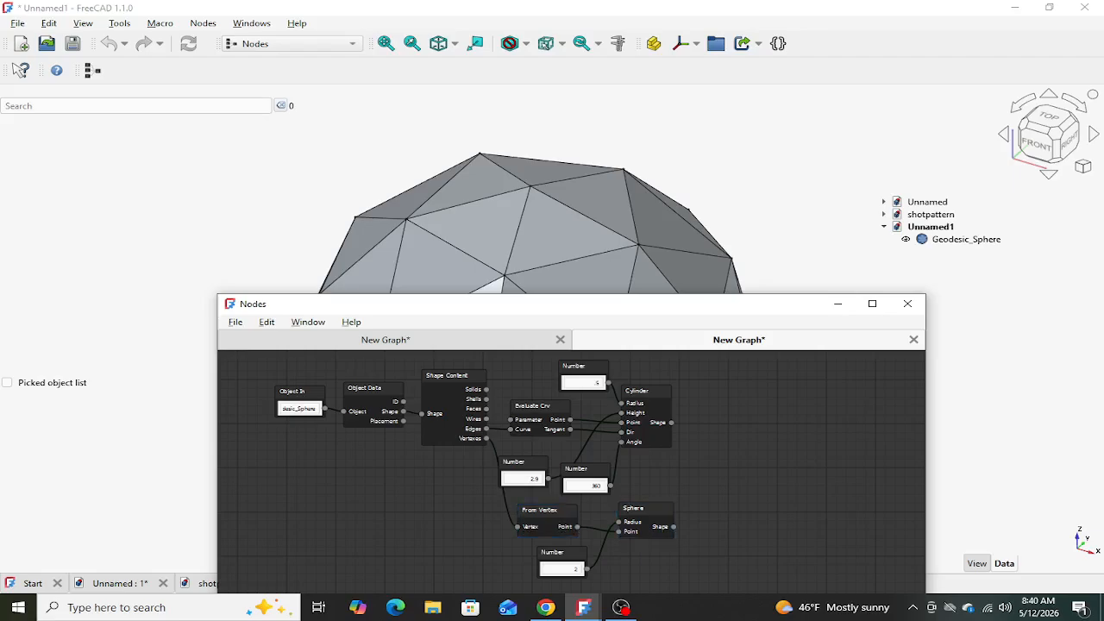
right_click(776, 441)
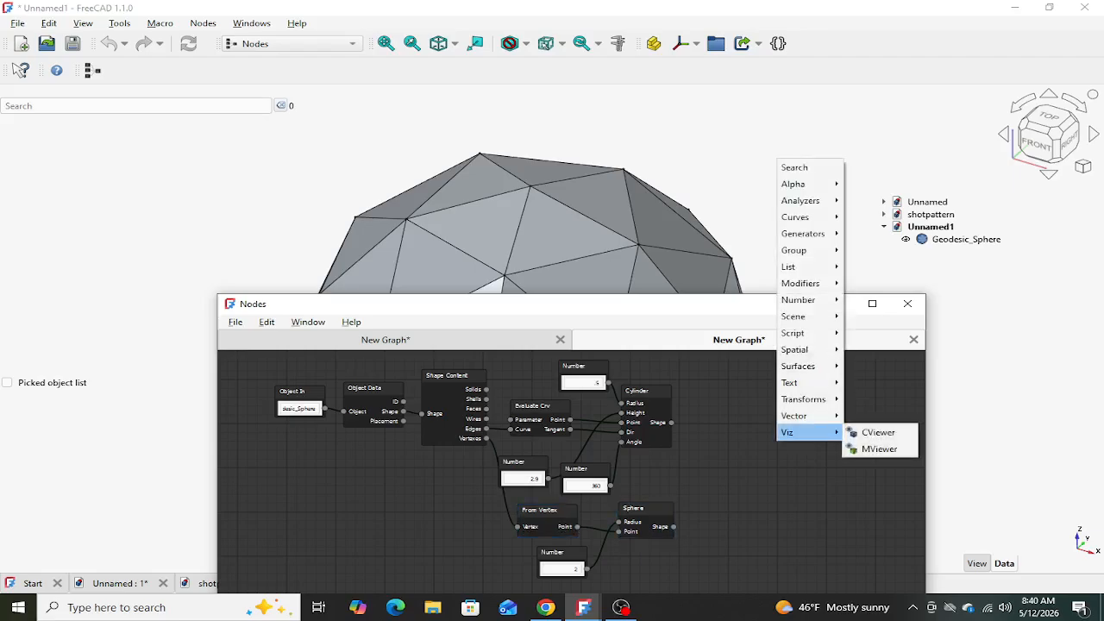
mouse_move(810, 432)
left_click(877, 432)
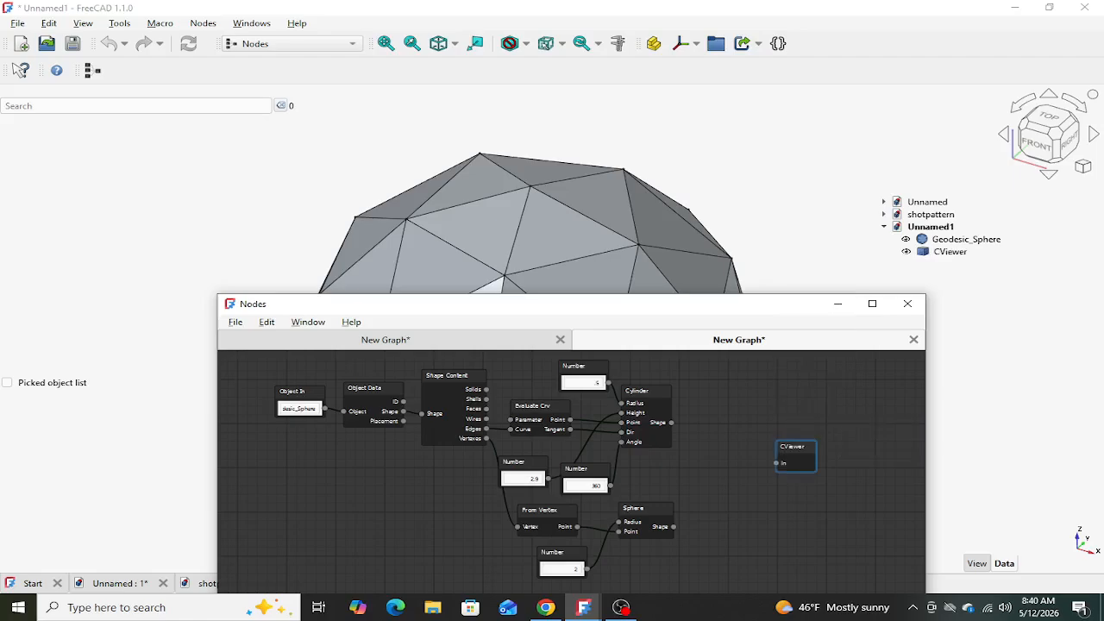
left_click_drag(795, 450, 721, 457)
left_click_drag(671, 422, 700, 468)
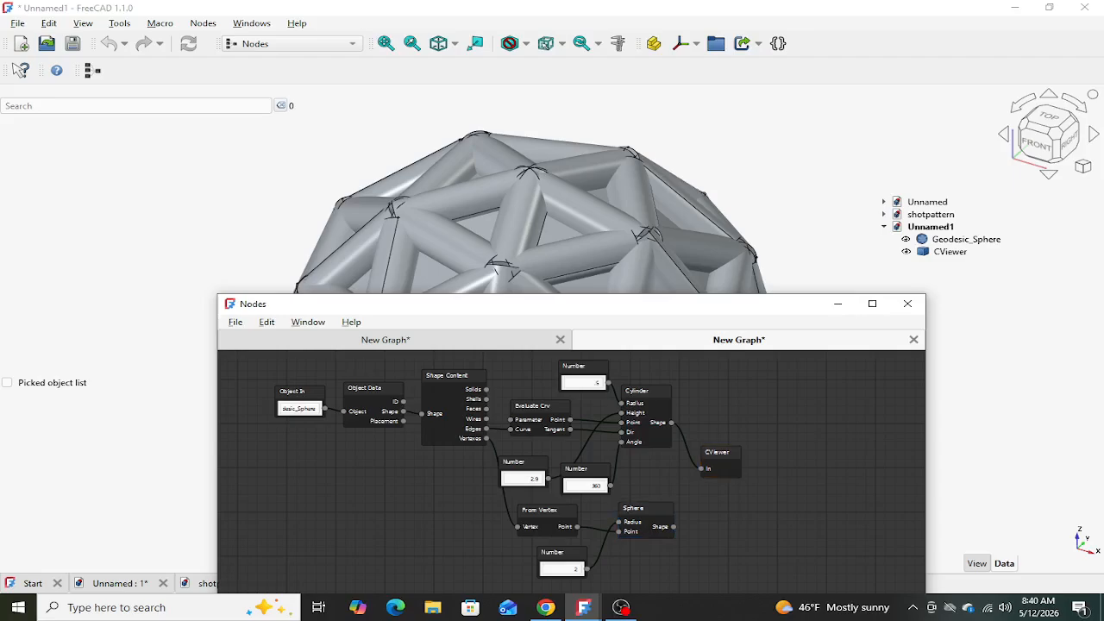
left_click_drag(673, 526, 700, 468)
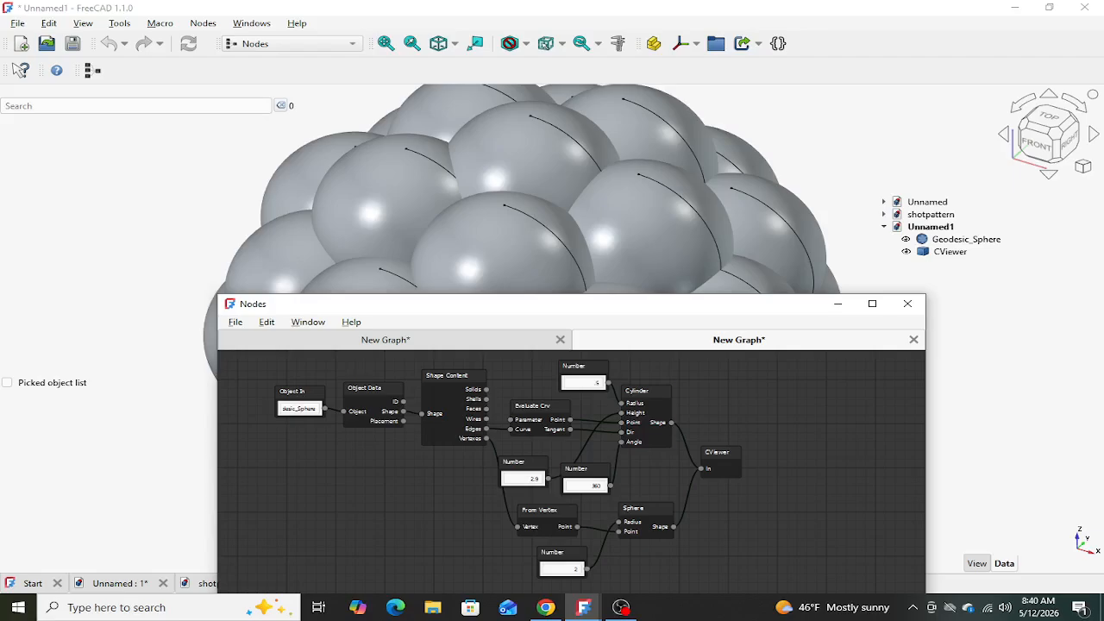
- Set the Number node feeding the Cylinder's Radius to .1
scroll(581, 393, "up", 3)
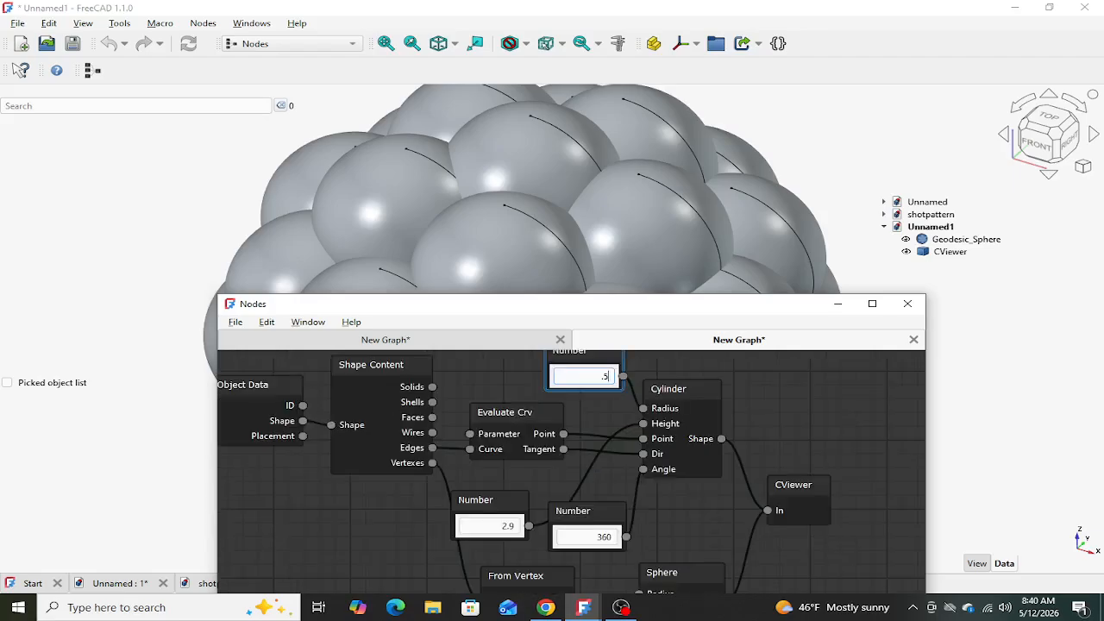
key("BackSpace")
key("BackSpace")
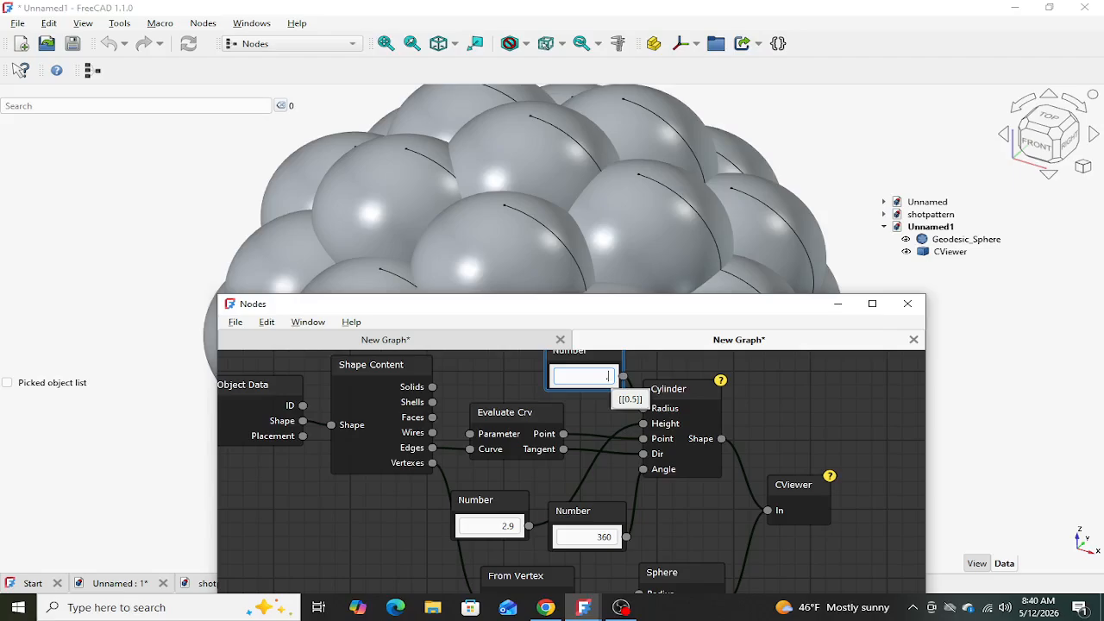
type(".1")
left_click(775, 408)
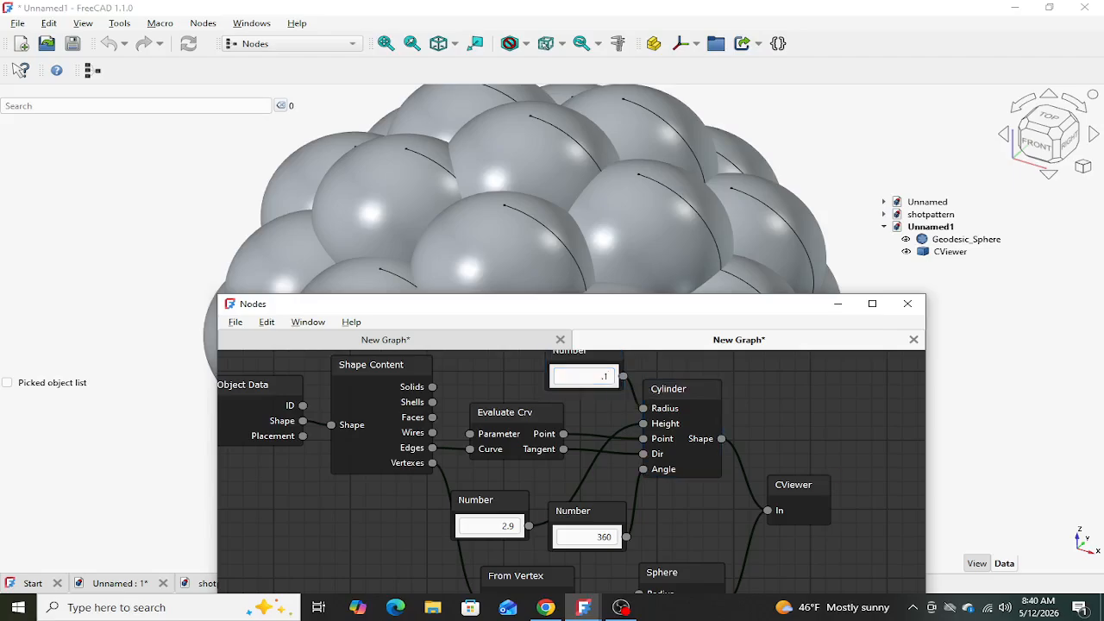
- Set the Number node feeding the Sphere's Radius to .5
scroll(776, 408, "down", 3)
scroll(677, 550, "up", 3)
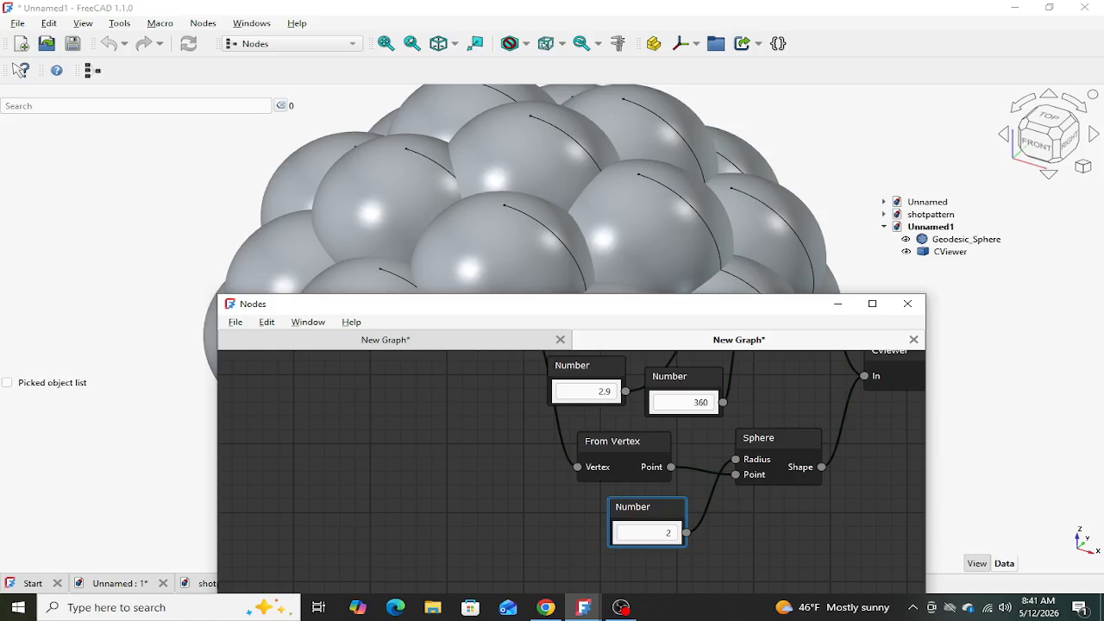
left_click(673, 533)
key("BackSpace")
type(".5")
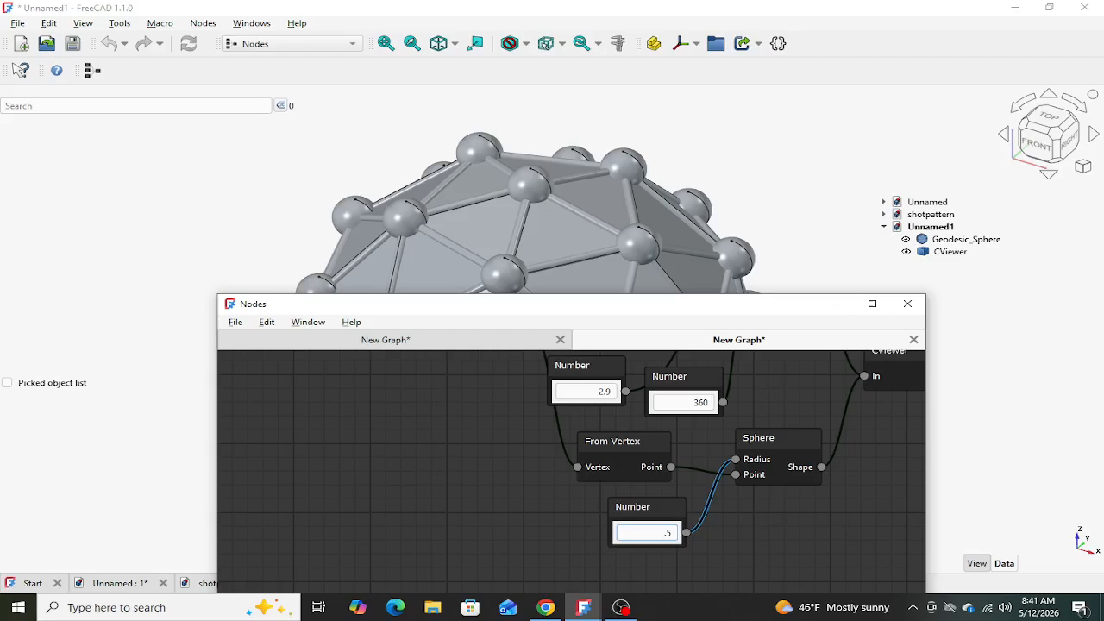
- Minimize the Nodes window and hide the Geodesic_Sphere object so only the node-generated shapes are displayed
left_click(838, 303)
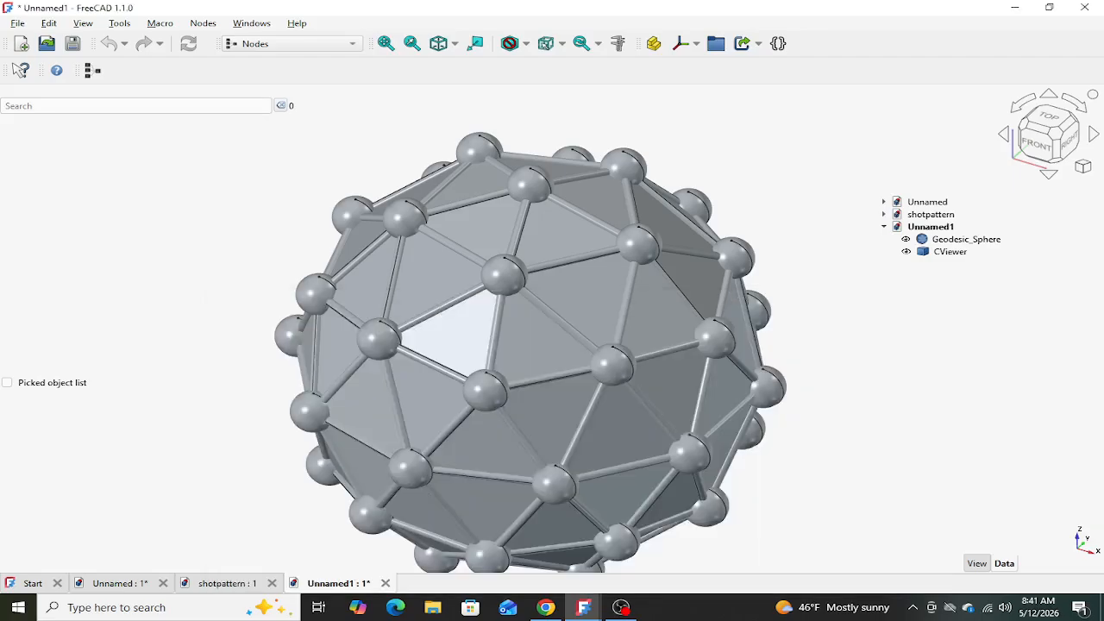
left_click(906, 239)
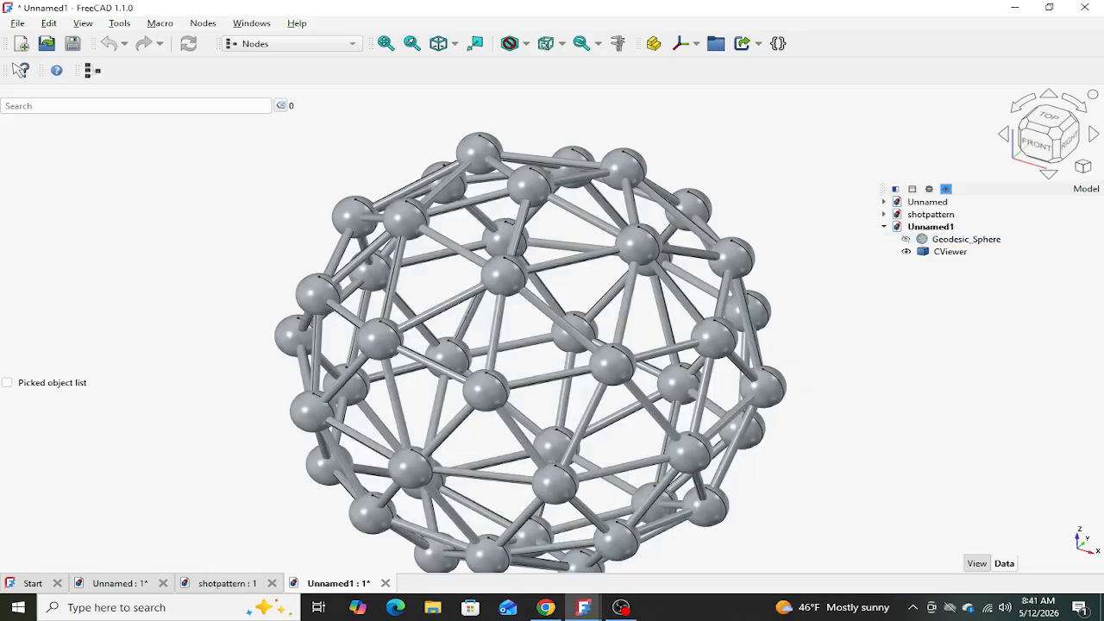
mouse_move(515, 272)
middle_mouse_down()
mouse_move(510, 373)
mouse_move(552, 366)
mouse_move(554, 280)
mouse_move(509, 285)
mouse_move(479, 246)
mouse_move(478, 289)
mouse_move(504, 312)
mouse_move(516, 274)
mouse_move(537, 292)
mouse_move(500, 278)
middle_mouse_up()
left_click(621, 607)
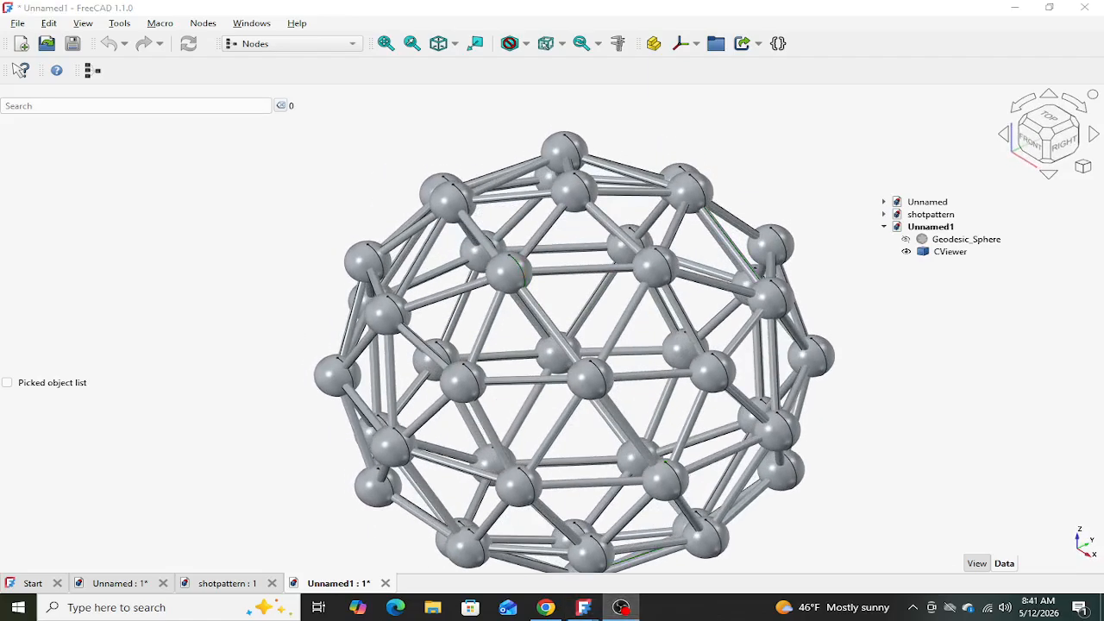
- Restore the Nodes window and replace the CViewer with a new, unconnected CViewer node beside the Cylinder
mouse_move(584, 607)
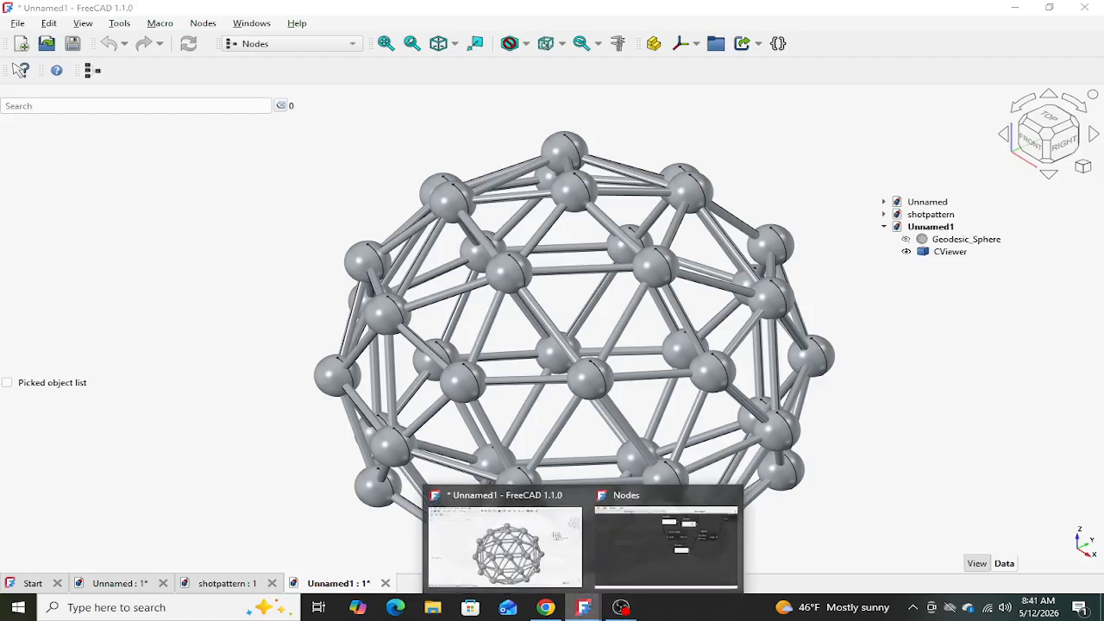
left_click(666, 541)
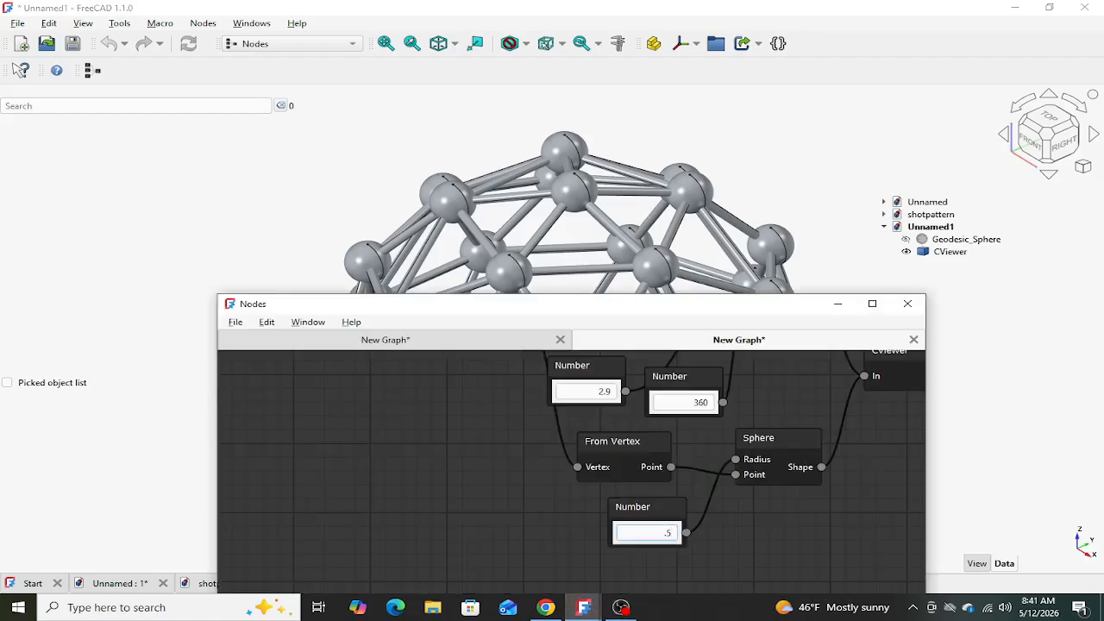
scroll(622, 504, "down", 4)
scroll(825, 436, "up", 2)
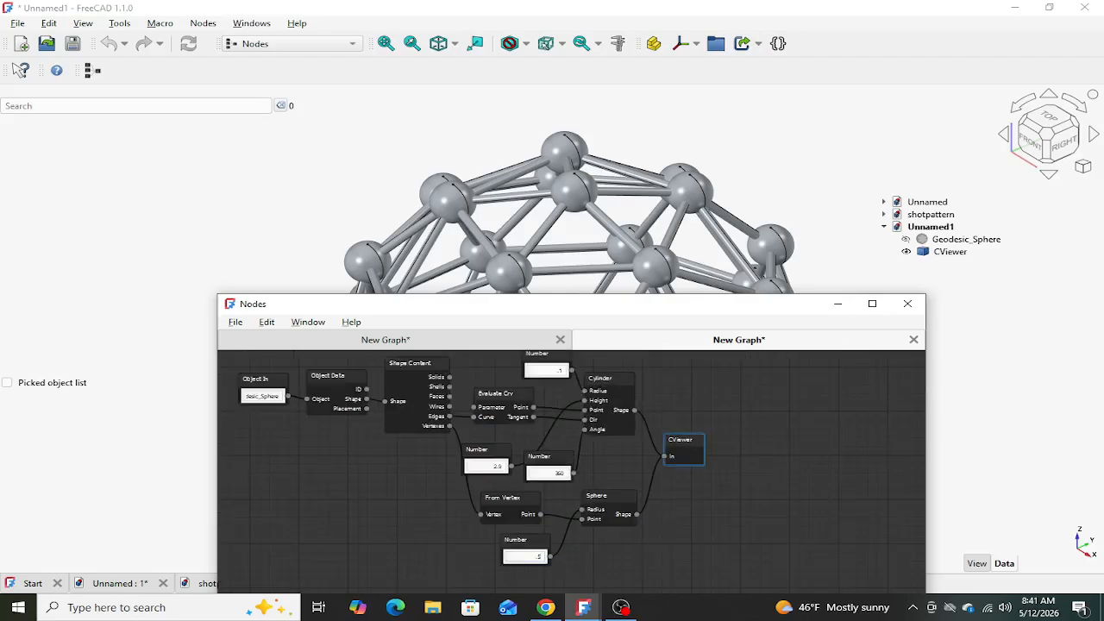
key("Delete")
right_click(688, 417)
mouse_move(716, 406)
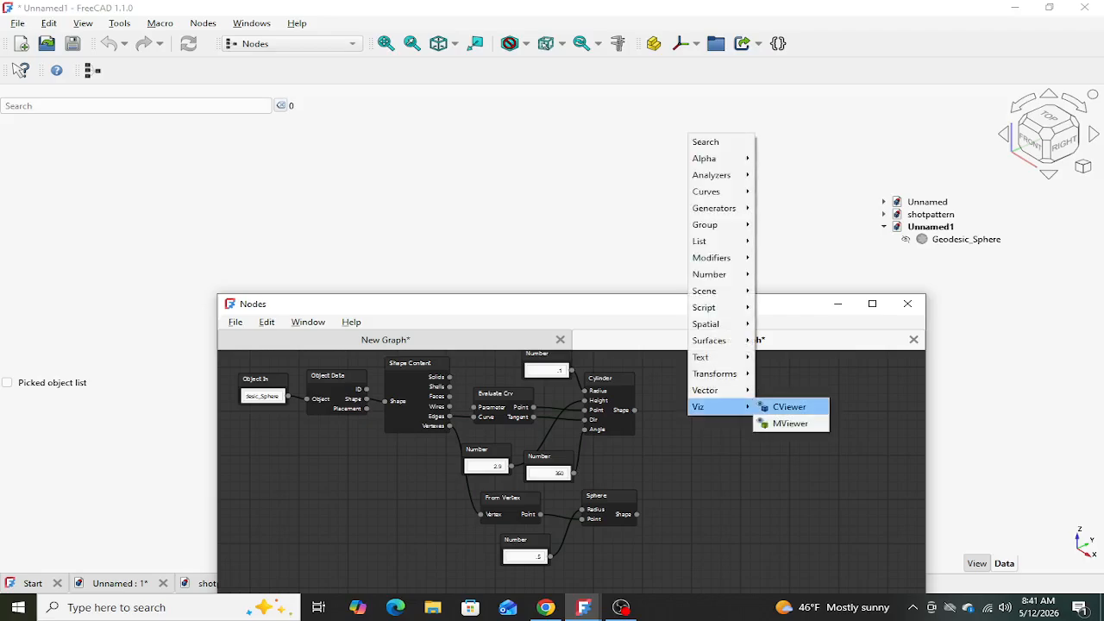
left_click(789, 407)
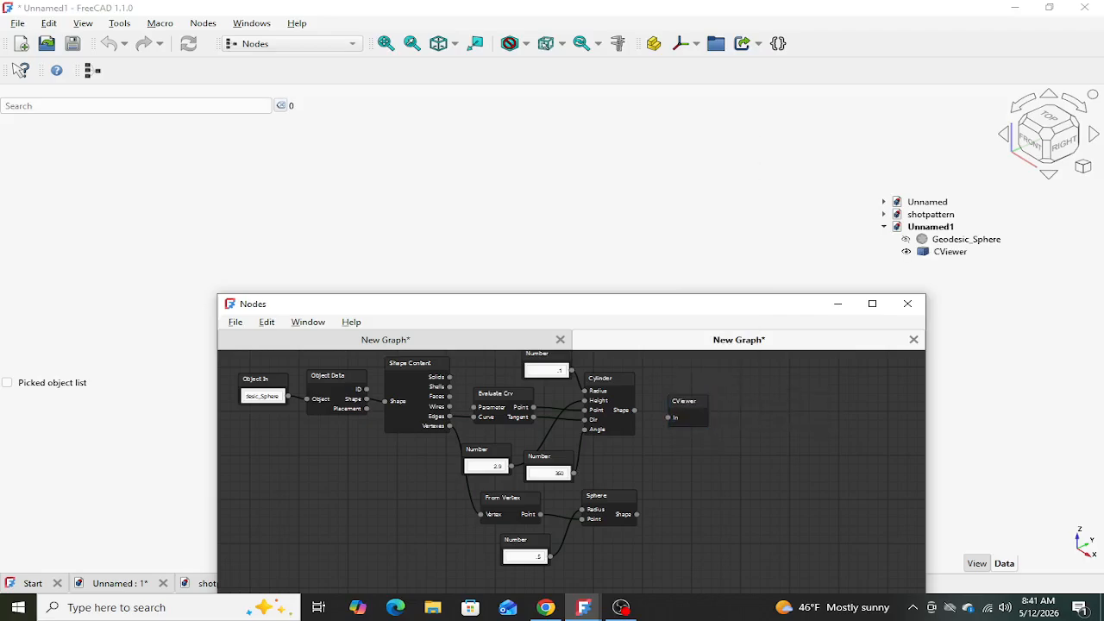
- Add a second CViewer node beside the Sphere, connecting the Sphere's and Cylinder's Shape outputs each to its own CViewer
right_click(681, 518)
mouse_move(702, 505)
left_click(785, 506)
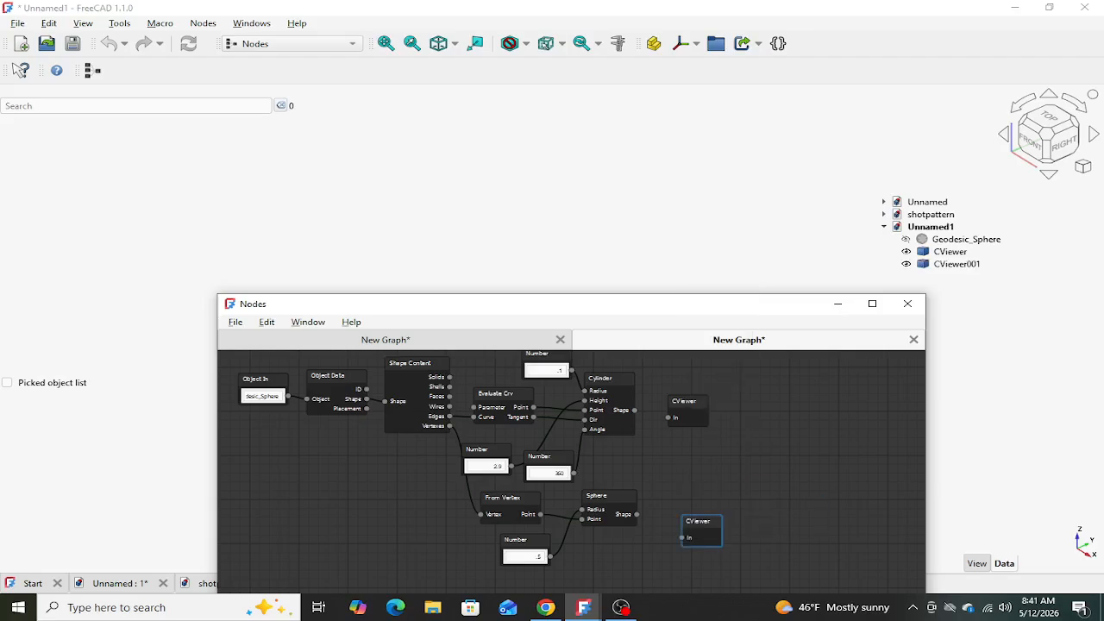
left_click_drag(698, 521, 666, 514)
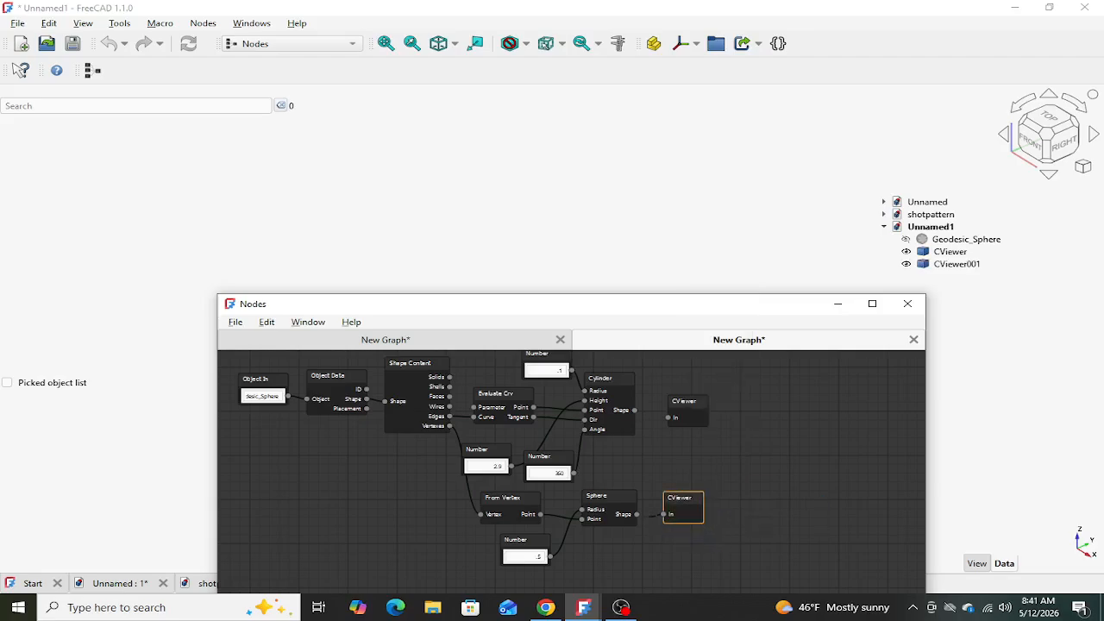
left_click(687, 405)
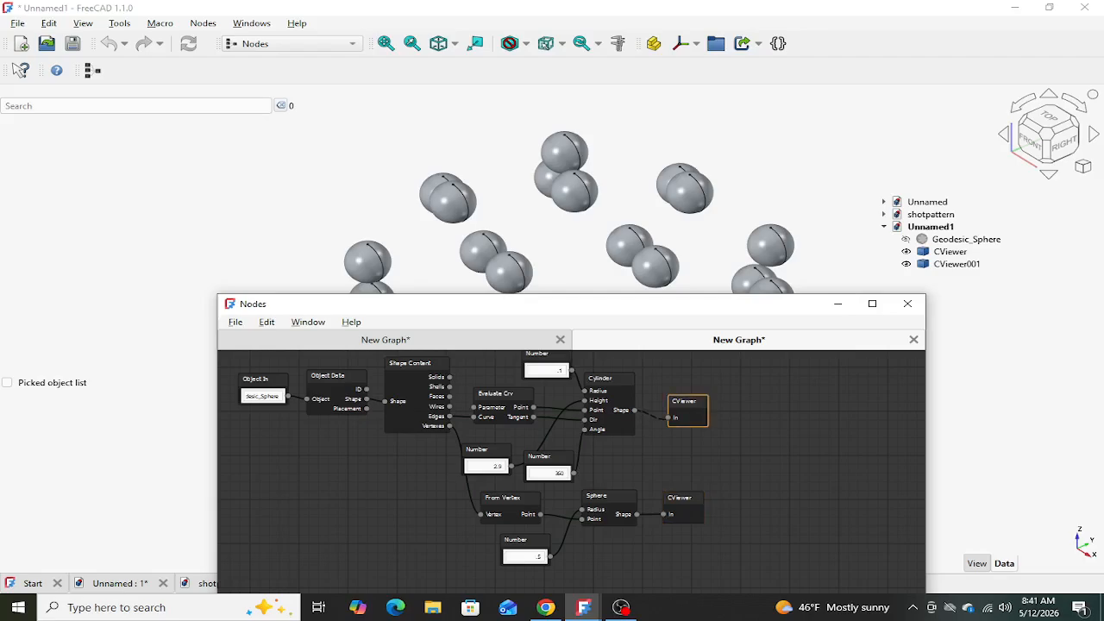
- Minimize the Nodes window to view the combined cylinders and spheres in the 3D view
left_click(837, 303)
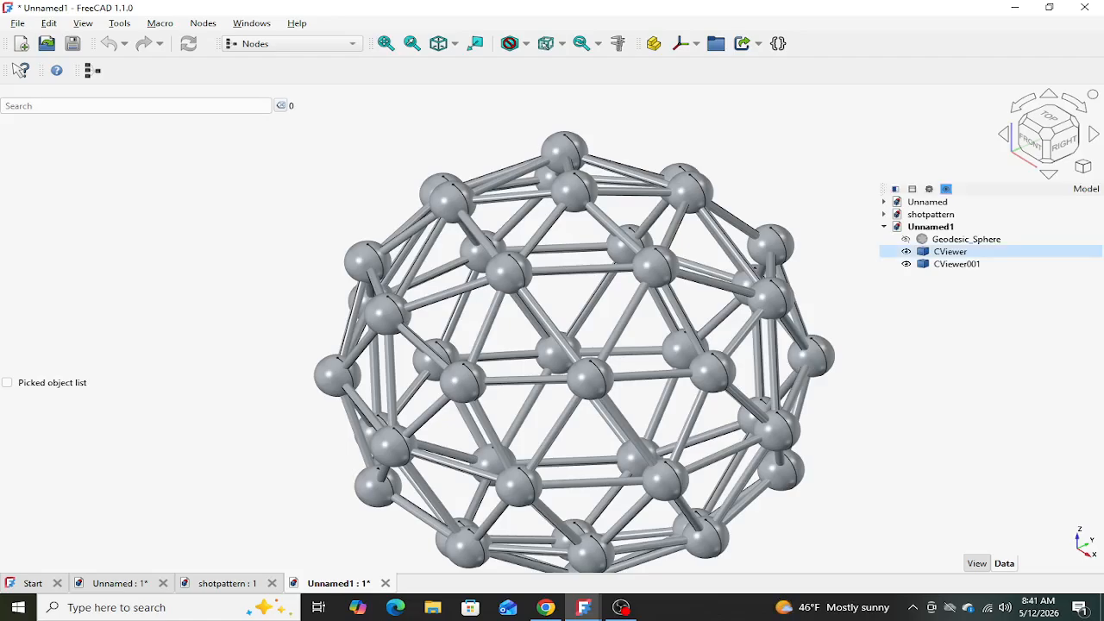
right_click(883, 251)
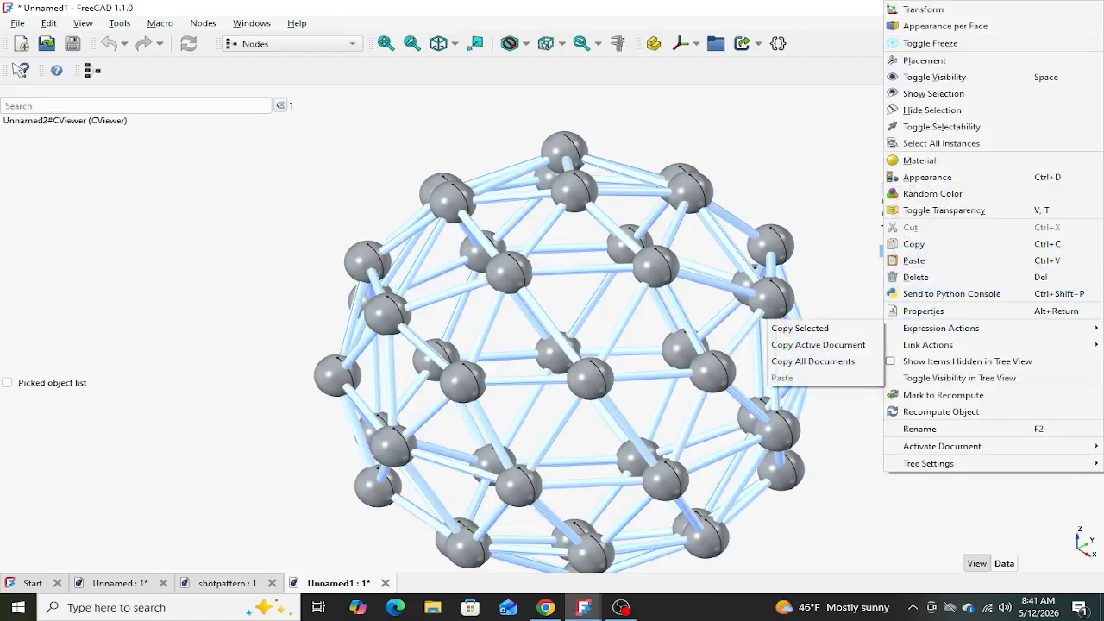
left_click(844, 250)
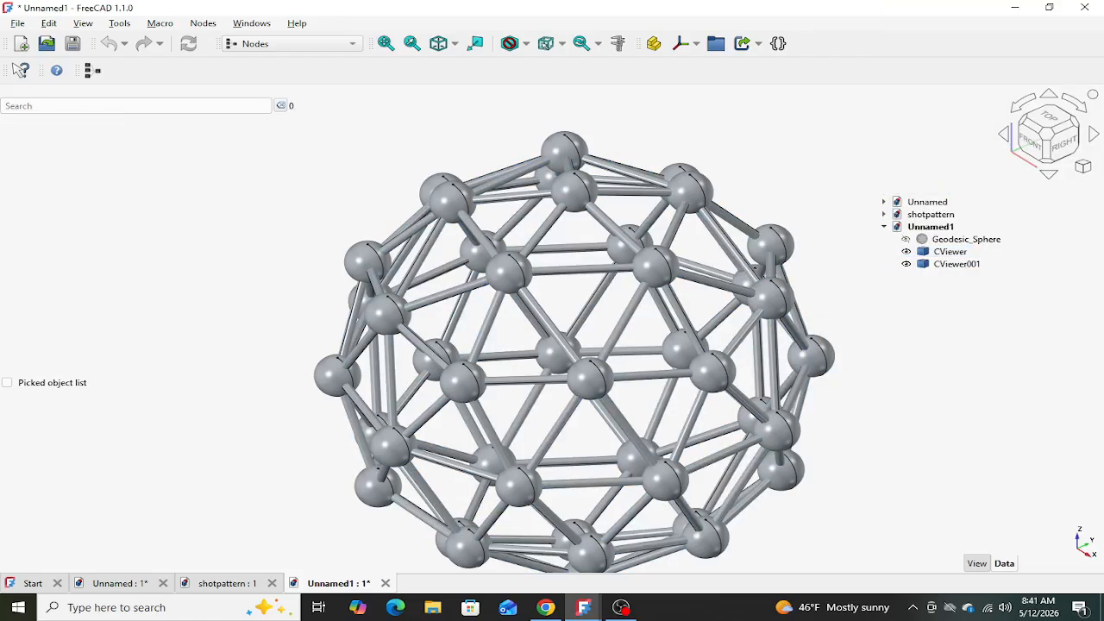